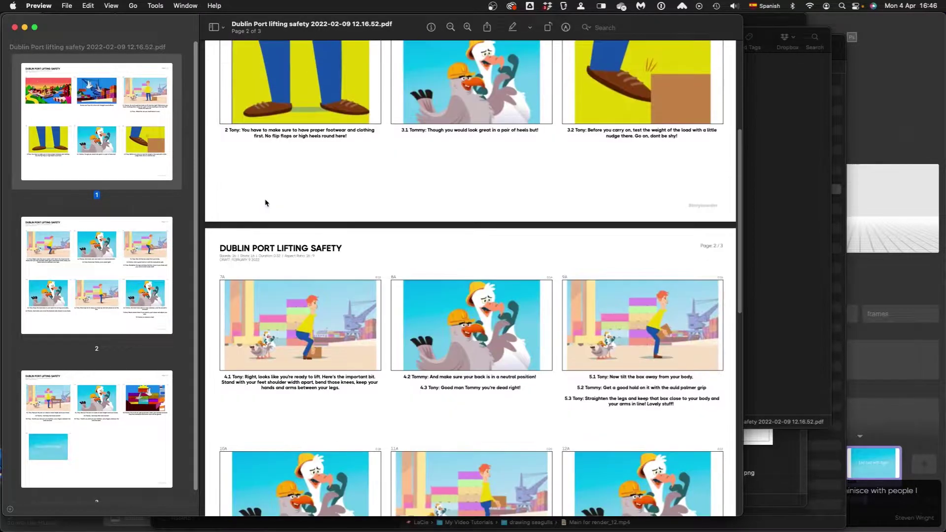
# - Review the panel grid and caption layout in the Dublin Port lifting safety storyboard PDF
pyautogui.scroll(-10, 266, 202)
pyautogui.scroll(15, 266, 201)
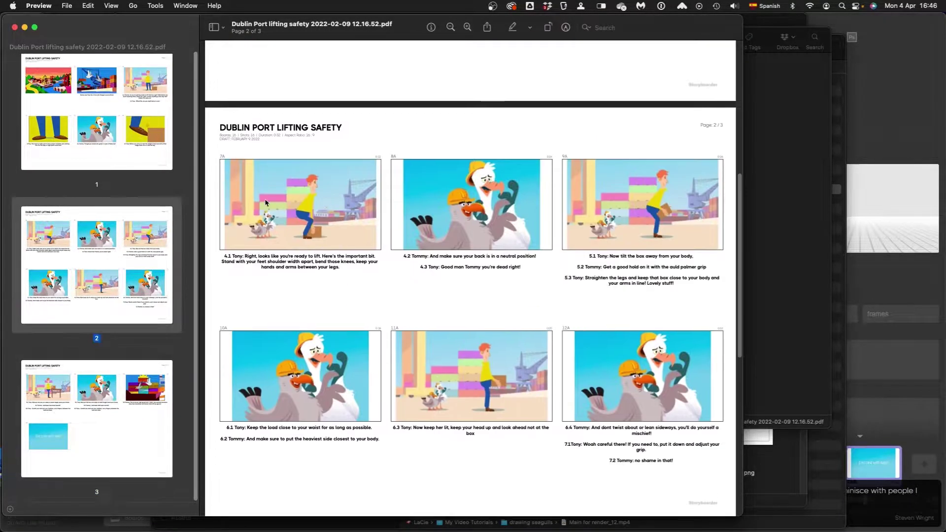
pyautogui.scroll(3, 266, 201)
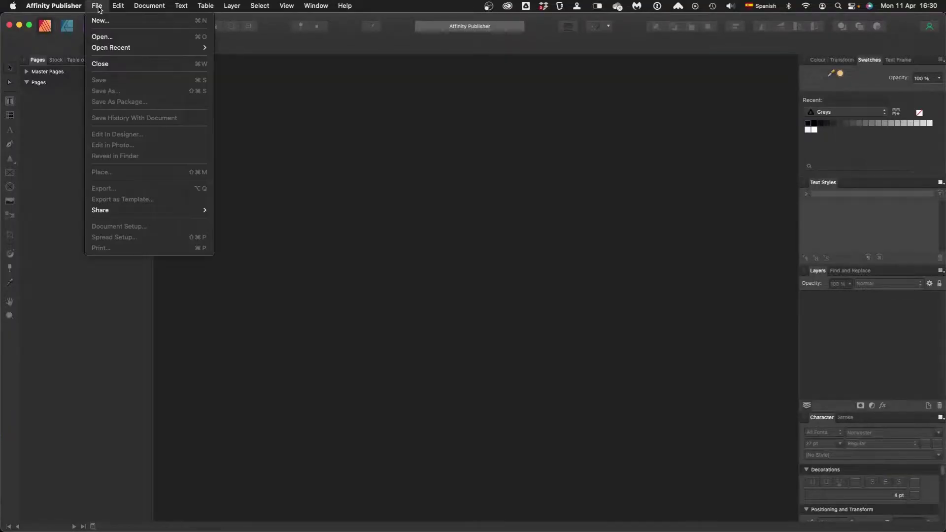
# - In Affinity Publisher, create a 10-page document from the FHD 1080p web preset (1920 x 1080 px) without margins
pyautogui.click(99, 19)
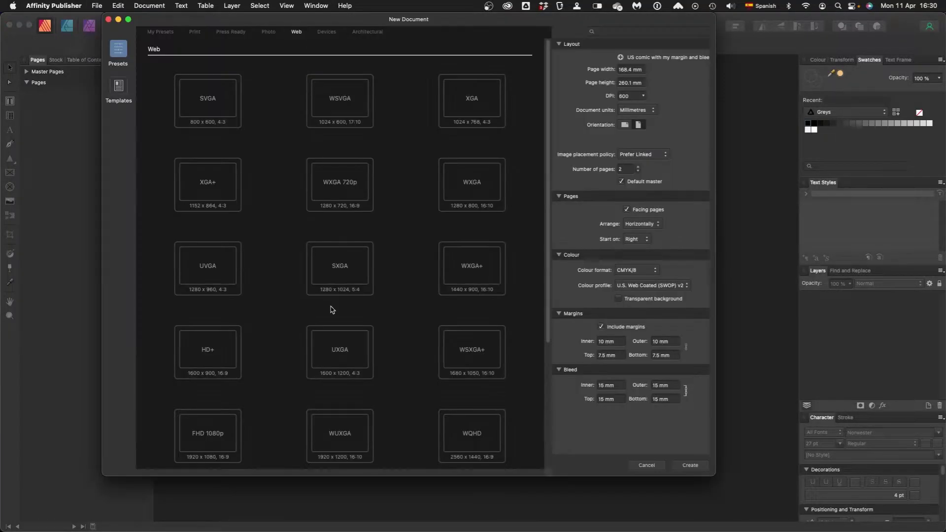
pyautogui.scroll(-3, 342, 353)
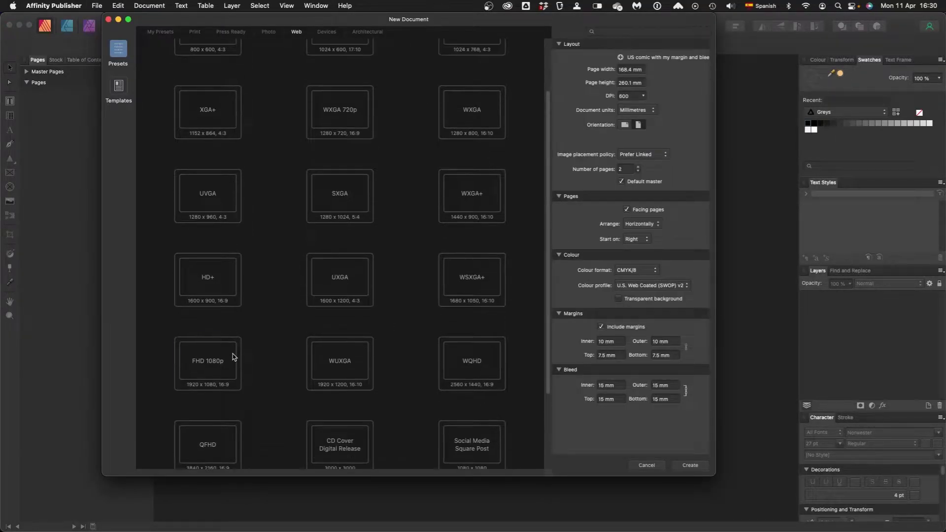
pyautogui.click(234, 357)
pyautogui.click(602, 328)
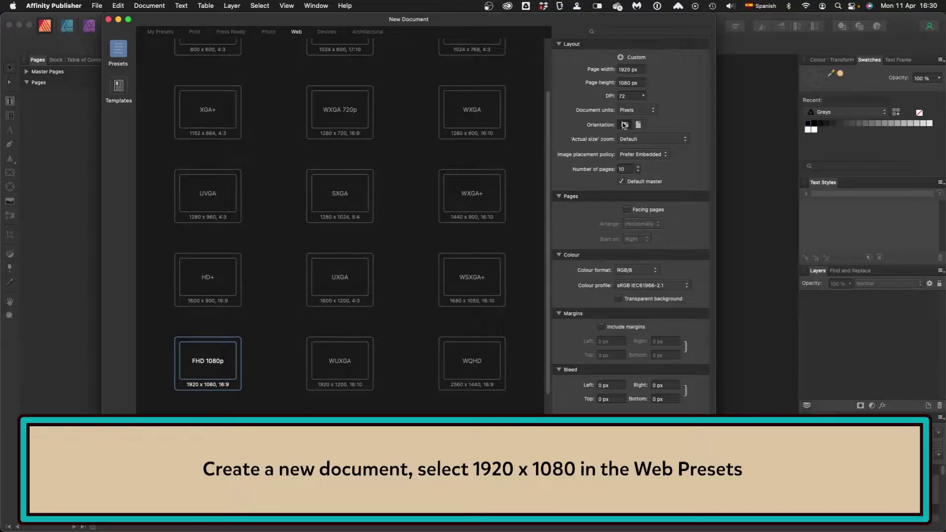
pyautogui.press('Return')
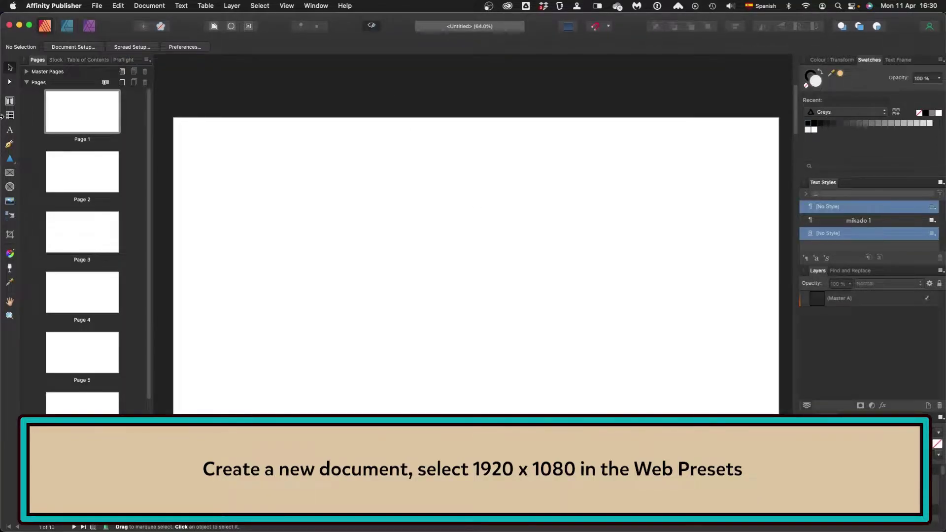
# - Draw a light grey rectangle on page 1 and duplicate it into a row of three
pyautogui.click(9, 159)
pyautogui.click(35, 155)
pyautogui.moveTo(173, 118); pyautogui.dragTo(778, 457)
pyautogui.moveTo(778, 118); pyautogui.dragTo(345, 307)
pyautogui.press('v')
pyautogui.moveTo(262, 384)
pyautogui.mouseDown()
pyautogui.moveTo(281, 169)
pyautogui.moveTo(487, 172)
pyautogui.mouseUp()
pyautogui.moveTo(468, 144); pyautogui.dragTo(675, 144)
# - Scale the three rectangles down to fit inside the page and duplicate them as a second row below
pyautogui.keyDown('shift'); pyautogui.click(419, 155); pyautogui.keyUp('shift')
pyautogui.keyDown('shift'); pyautogui.click(348, 153); pyautogui.keyUp('shift')
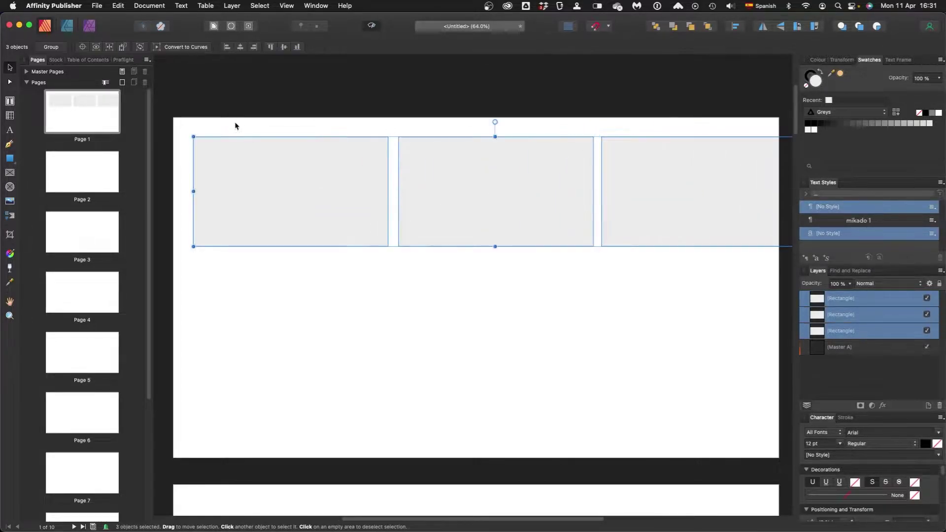
pyautogui.moveTo(194, 137); pyautogui.dragTo(274, 151)
pyautogui.moveTo(330, 182); pyautogui.dragTo(269, 334)
pyautogui.click(190, 261)
# - Add a text frame under the first rectangle, filled with filler text at 18 pt
pyautogui.click(10, 101)
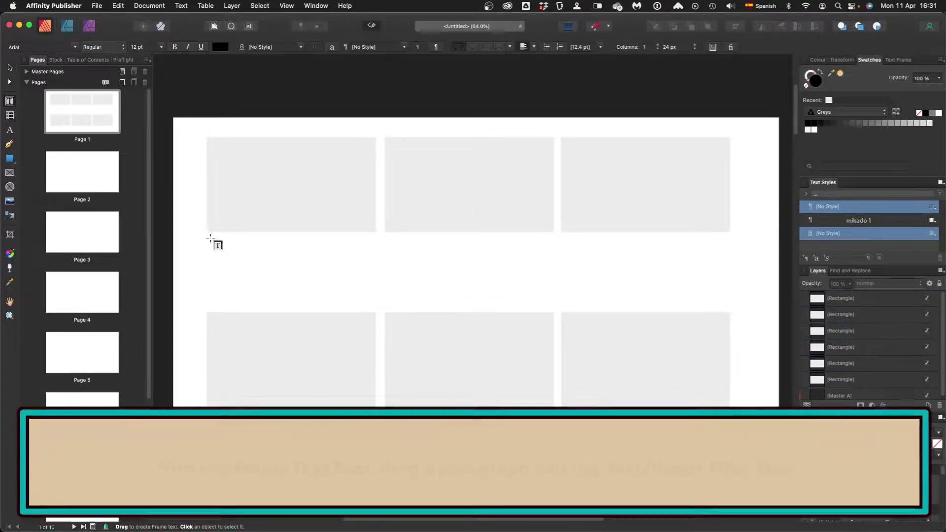
pyautogui.moveTo(210, 238); pyautogui.dragTo(372, 280)
pyautogui.click(181, 5)
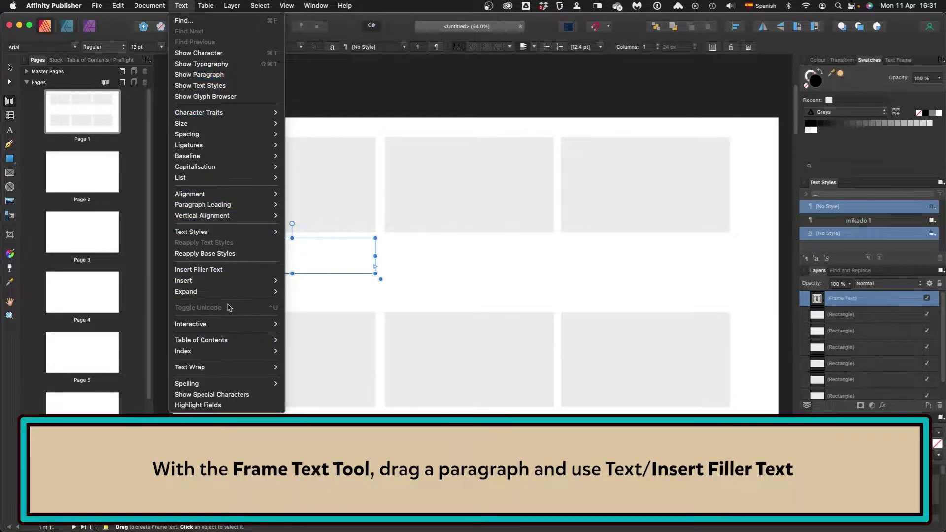
pyautogui.click(245, 270)
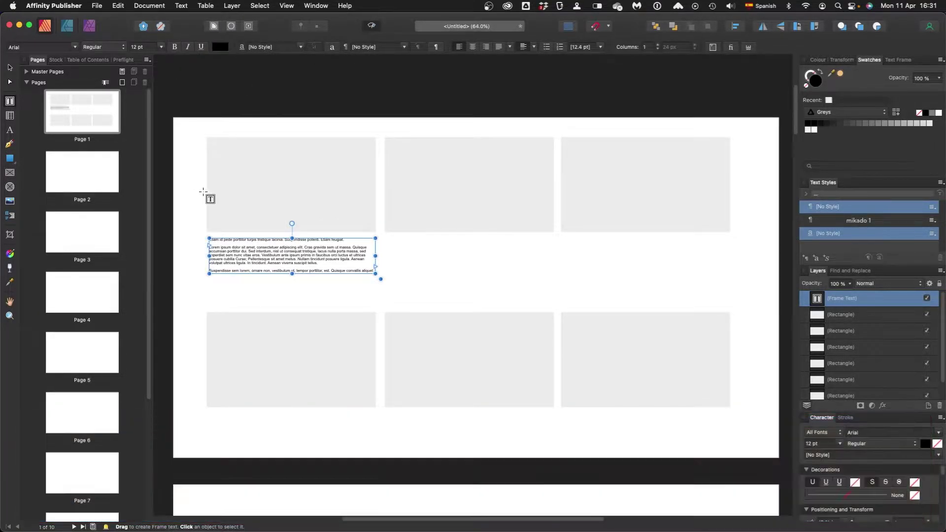
pyautogui.press('super+a')
pyautogui.click(161, 47)
pyautogui.click(145, 190)
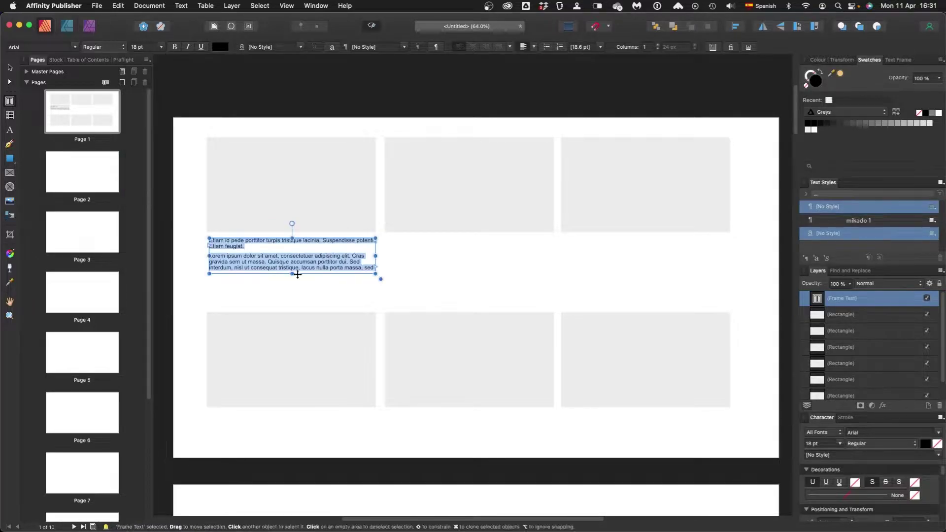
# - Duplicate the caption frame under the remaining five rectangles in both rows
pyautogui.click(9, 68)
pyautogui.moveTo(228, 249); pyautogui.dragTo(581, 246)
pyautogui.keyDown('shift'); pyautogui.click(473, 250); pyautogui.keyUp('shift')
pyautogui.keyDown('shift'); pyautogui.click(300, 251); pyautogui.keyUp('shift')
pyautogui.keyDown('alt'); pyautogui.moveTo(300, 251); pyautogui.dragTo(300, 424); pyautogui.keyUp('alt')
# - Move the lower row of rectangles and captions up, closer to the first row
pyautogui.keyDown('shift'); pyautogui.click(340, 377); pyautogui.keyUp('shift')
pyautogui.keyDown('shift'); pyautogui.click(406, 333); pyautogui.keyUp('shift')
pyautogui.keyDown('shift'); pyautogui.click(622, 352); pyautogui.keyUp('shift')
pyautogui.moveTo(623, 355); pyautogui.dragTo(624, 337)
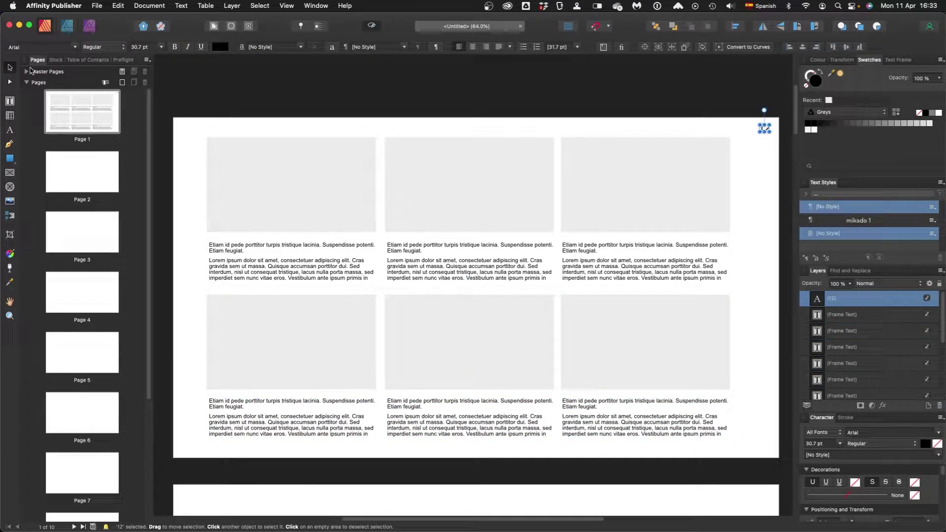
# - Cut all the content of page 1, paste it into Master A, and check the layout on the document pages
pyautogui.click(26, 72)
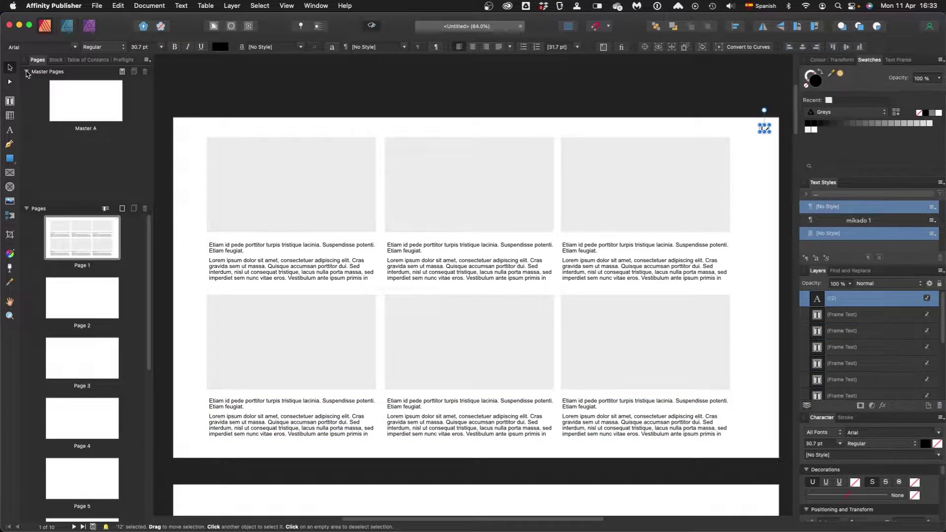
pyautogui.rightClick(73, 239)
pyautogui.click(177, 172)
pyautogui.moveTo(185, 113); pyautogui.dragTo(782, 454)
pyautogui.press('super+x')
pyautogui.doubleClick(102, 112)
pyautogui.press('super+v')
pyautogui.click(267, 99)
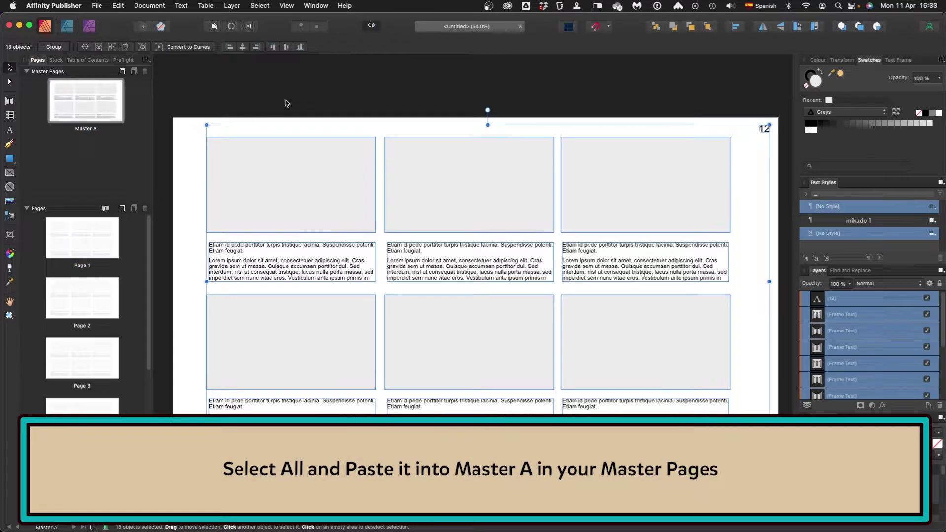
pyautogui.doubleClick(93, 321)
pyautogui.doubleClick(106, 226)
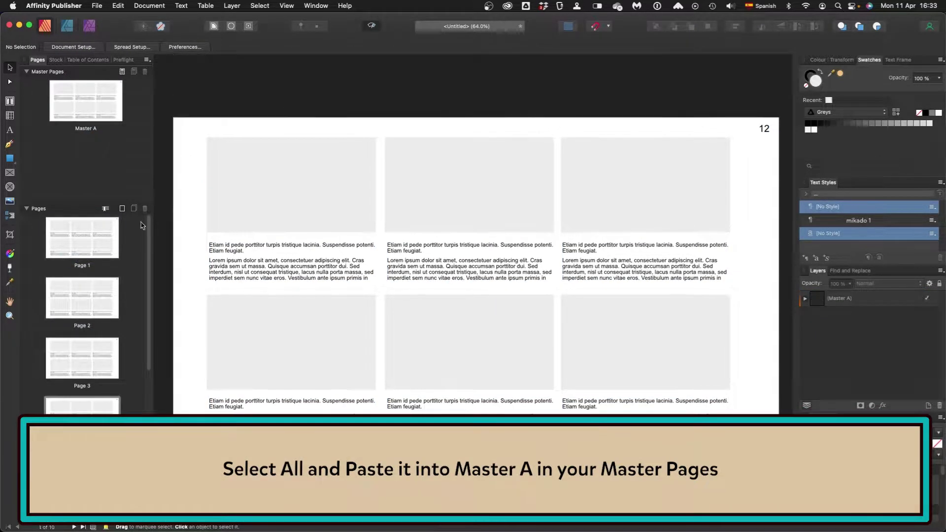
# - Locate the Page Number field command and delete the static number 12 from Master A
pyautogui.click(763, 131)
pyautogui.doubleClick(86, 103)
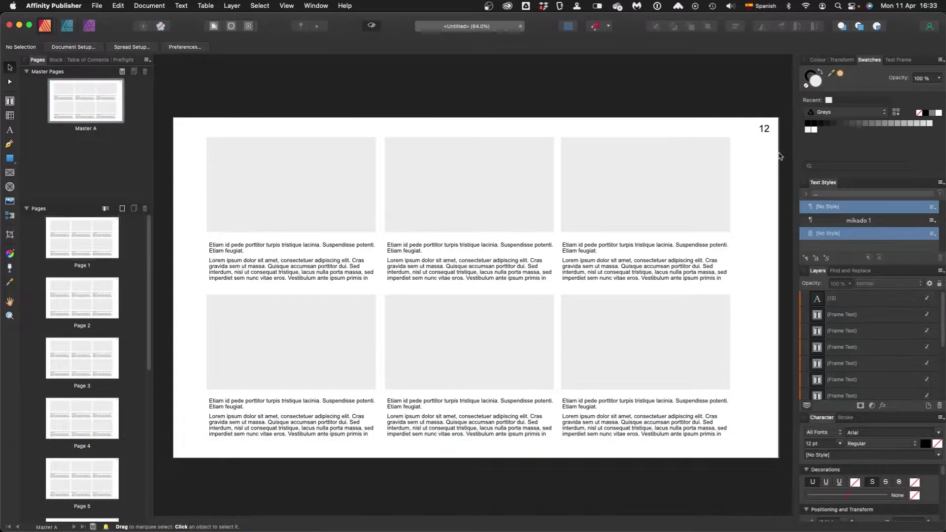
pyautogui.click(181, 6)
pyautogui.moveTo(243, 281)
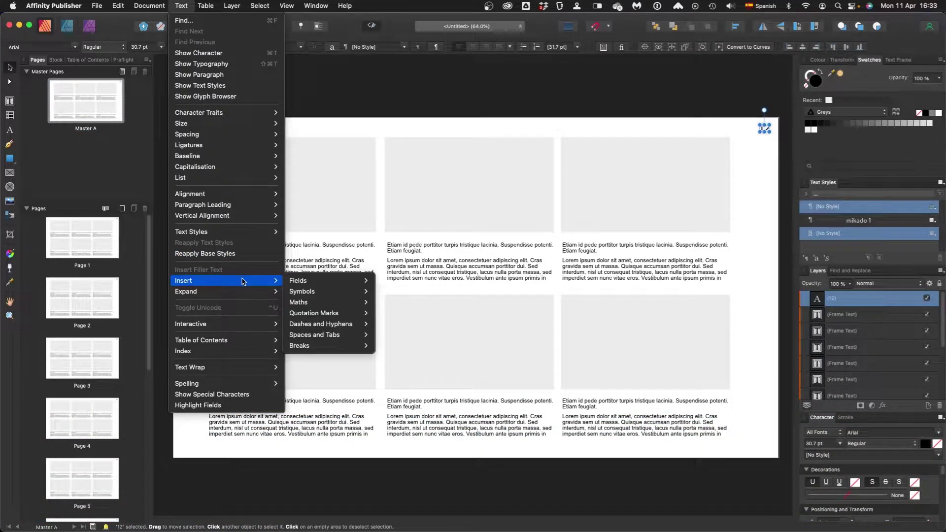
pyautogui.click(344, 9)
pyautogui.click(344, 9)
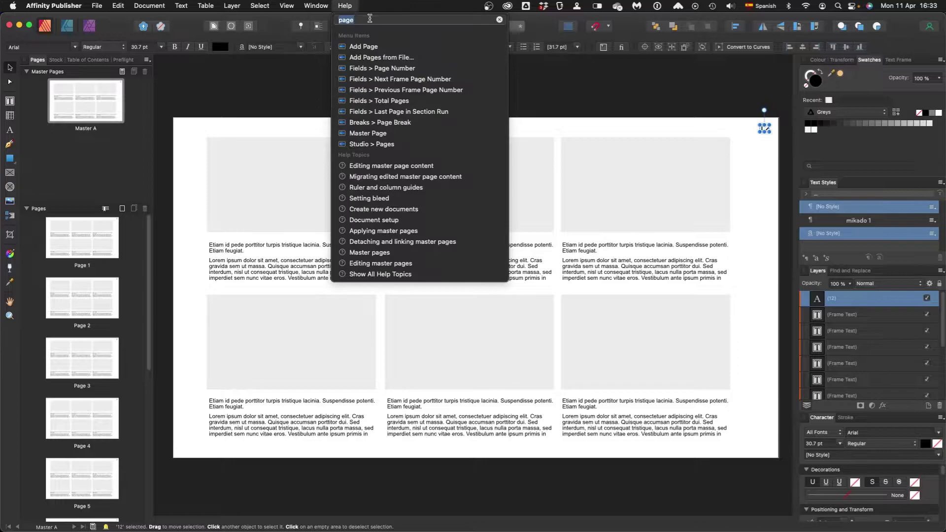
pyautogui.moveTo(371, 72)
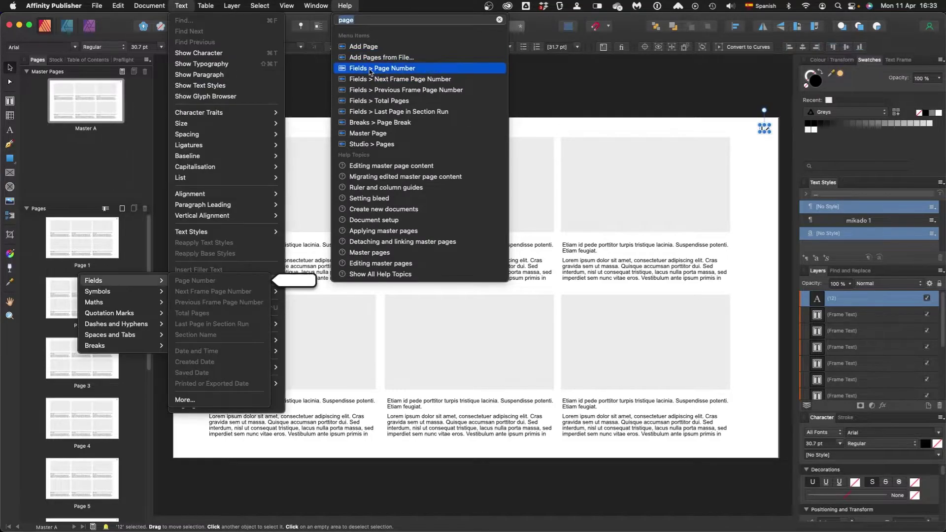
pyautogui.click(741, 88)
pyautogui.press('Delete')
# - Draw a small page number text frame in Master A's upper right corner and move it below the last caption
pyautogui.press('t')
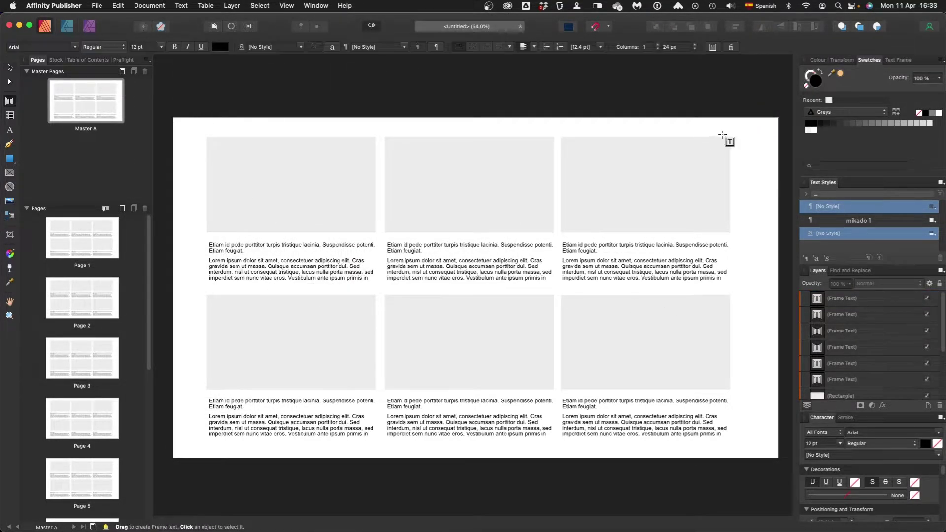
pyautogui.moveTo(756, 128); pyautogui.dragTo(772, 140)
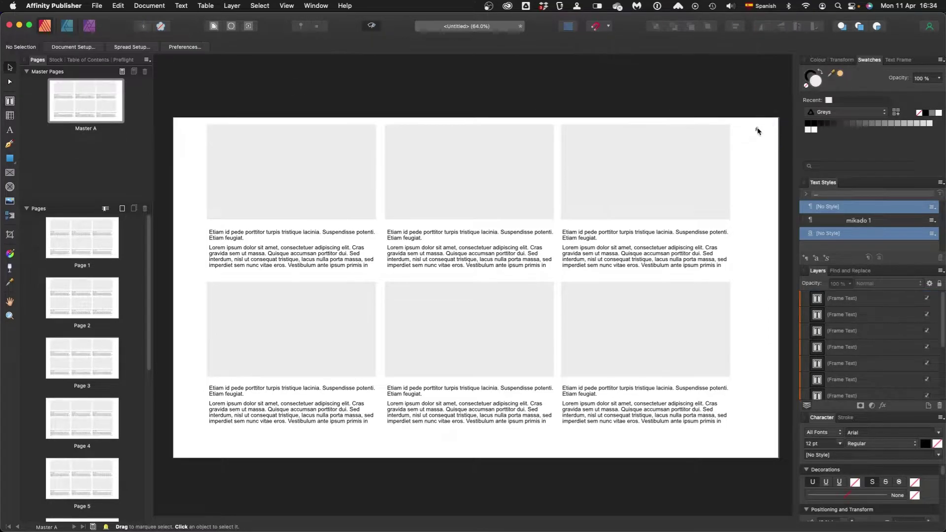
pyautogui.moveTo(756, 129); pyautogui.dragTo(725, 444)
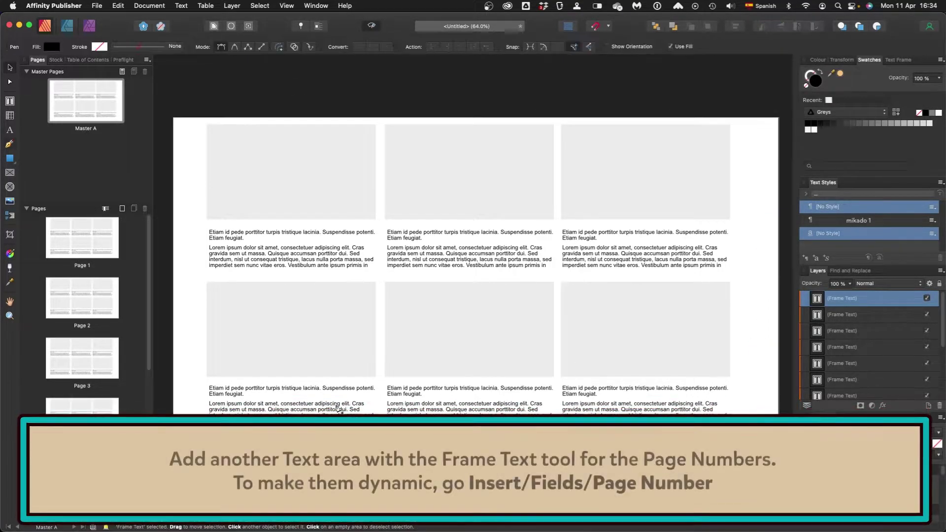
# - Draw a light horizontal line with the Pen tool below the lower captions and set its stroke width to 8.5 pt
pyautogui.press('p')
pyautogui.press('v')
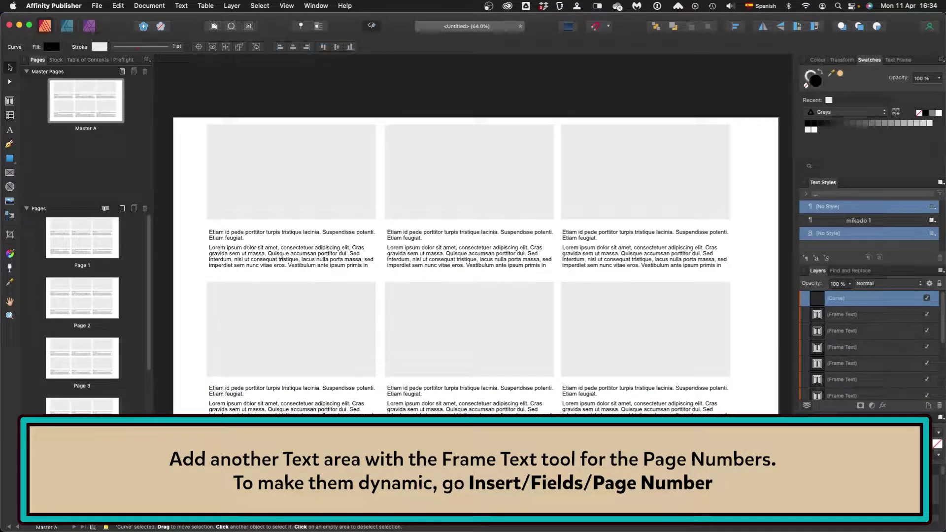
pyautogui.click(862, 413)
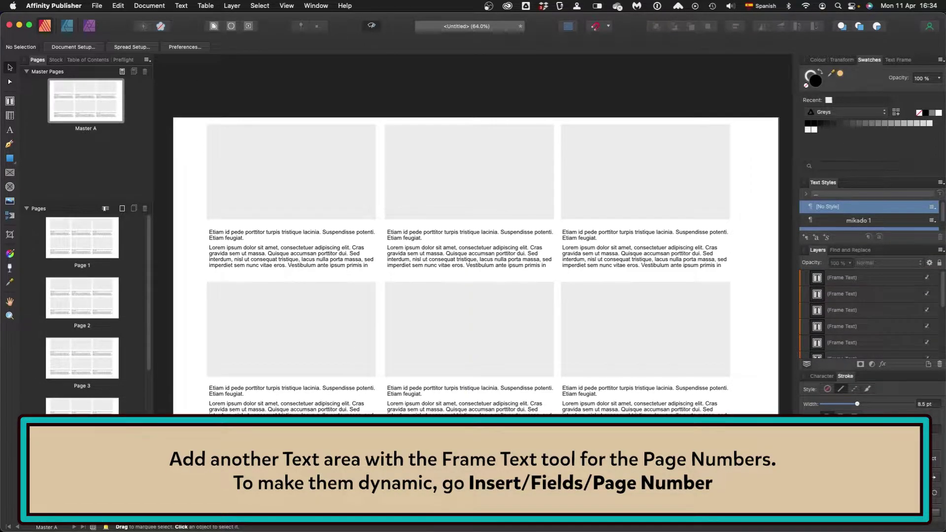
# - Insert a dynamic Page Number field into the small text frame and set its text to 18 pt
pyautogui.click(181, 6)
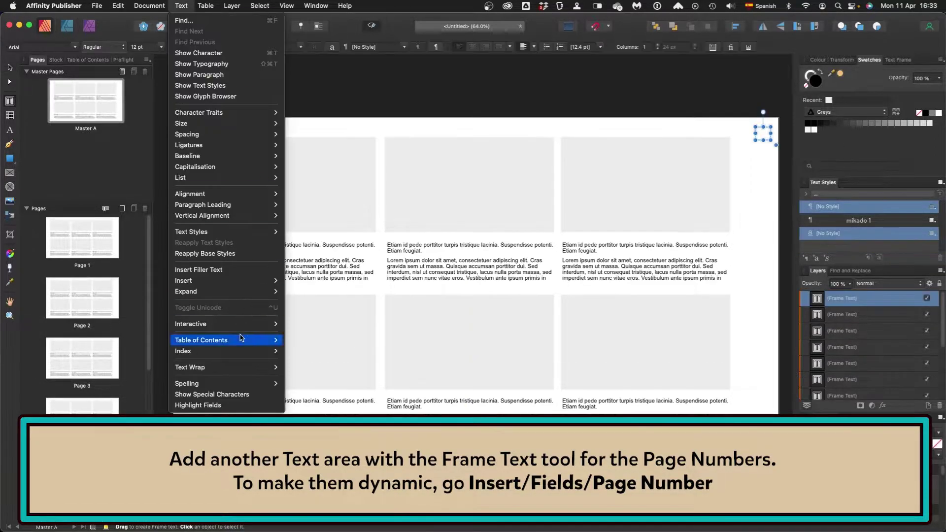
pyautogui.moveTo(197, 280)
pyautogui.moveTo(316, 281)
pyautogui.click(400, 280)
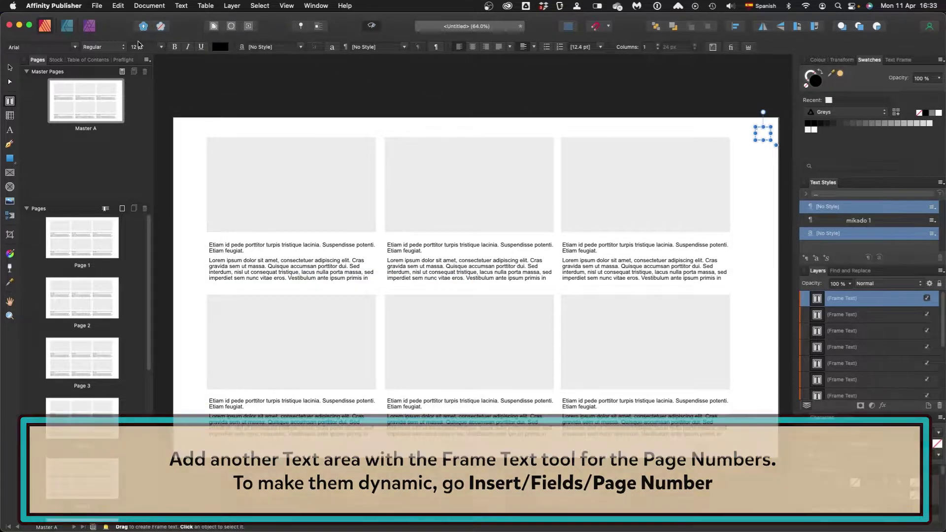
pyautogui.click(160, 47)
pyautogui.click(150, 190)
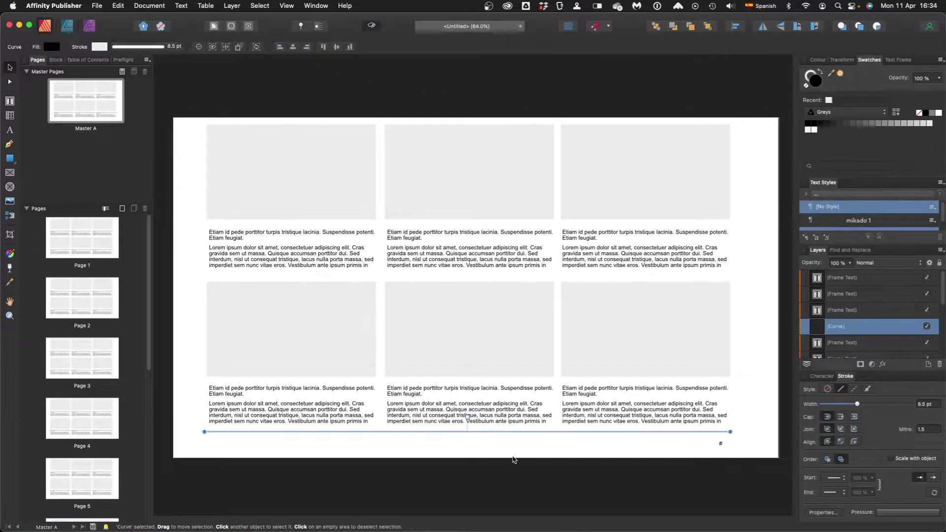
pyautogui.click(587, 437)
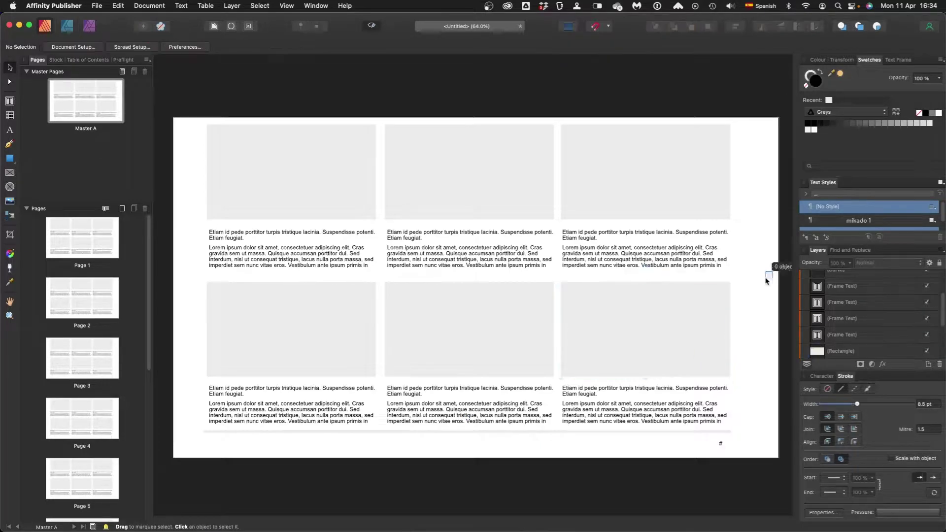
# - Scale down the six rectangles with their captions on Master A and space the three columns evenly
pyautogui.moveTo(179, 76); pyautogui.dragTo(620, 340)
pyautogui.click(772, 146)
pyautogui.moveTo(759, 127); pyautogui.dragTo(355, 438)
pyautogui.moveTo(415, 216); pyautogui.dragTo(420, 215)
pyautogui.click(560, 103)
pyautogui.moveTo(528, 87); pyautogui.dragTo(743, 427)
pyautogui.moveTo(608, 258); pyautogui.dragTo(614, 259)
pyautogui.click(262, 88)
# - Group all the rectangles and captions and align the group with the right end of the footer line
pyautogui.moveTo(181, 101); pyautogui.dragTo(757, 406)
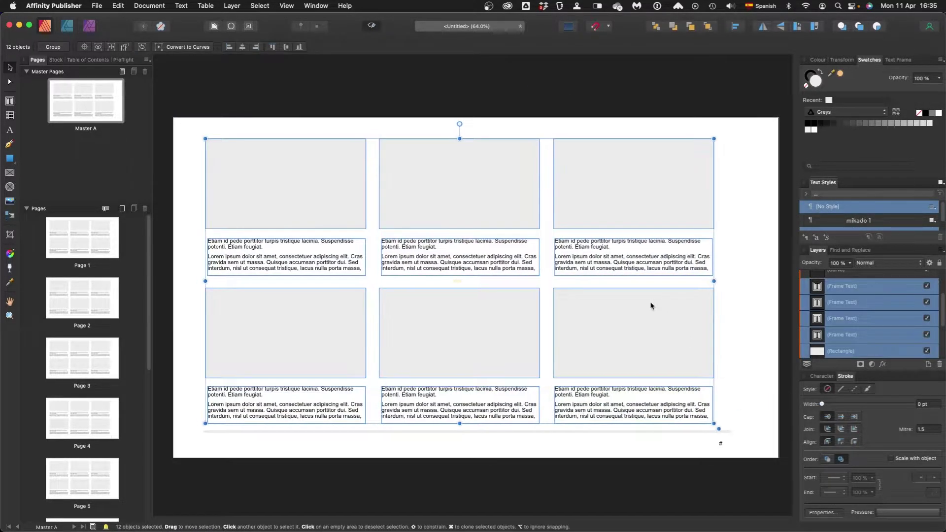
pyautogui.press('super+g')
pyautogui.click(353, 47)
# - Shorten the footer line so its left end lines up with the left edge of the rectangles
pyautogui.click(199, 433)
pyautogui.click(206, 432)
pyautogui.press('a')
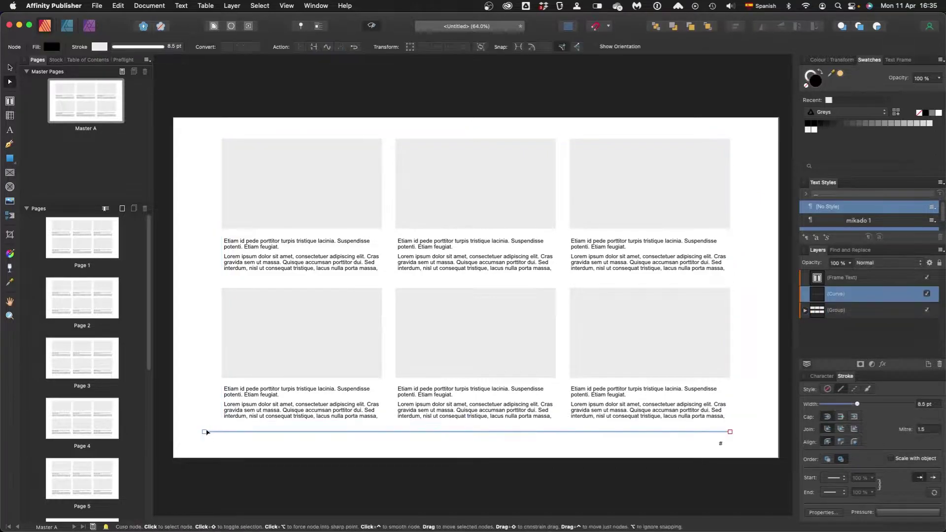
pyautogui.moveTo(205, 433); pyautogui.dragTo(523, 449)
pyautogui.click(703, 438)
# - Add a text frame reading "Project name" under the left part of the footer line and enlarge its text
pyautogui.click(9, 102)
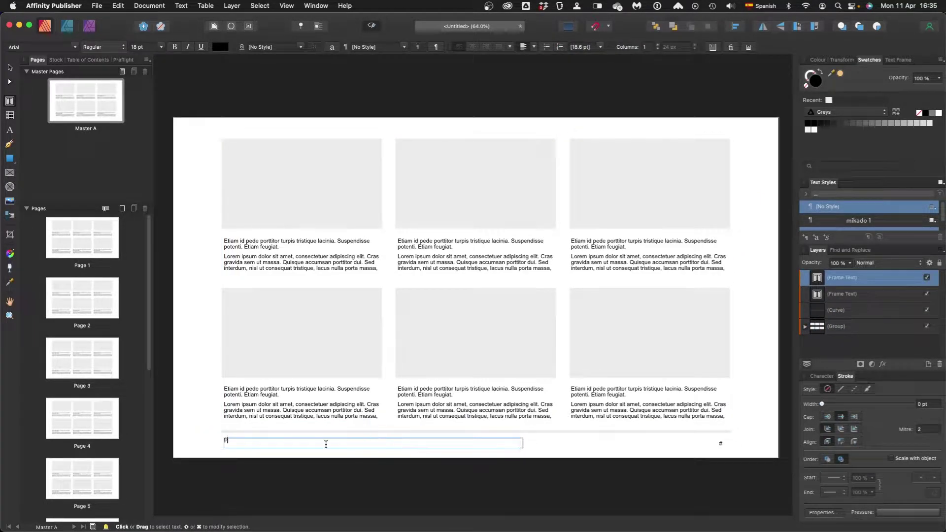
pyautogui.click(161, 47)
pyautogui.tripleClick(239, 442)
pyautogui.click(161, 48)
pyautogui.click(152, 224)
pyautogui.click(13, 67)
pyautogui.click(215, 88)
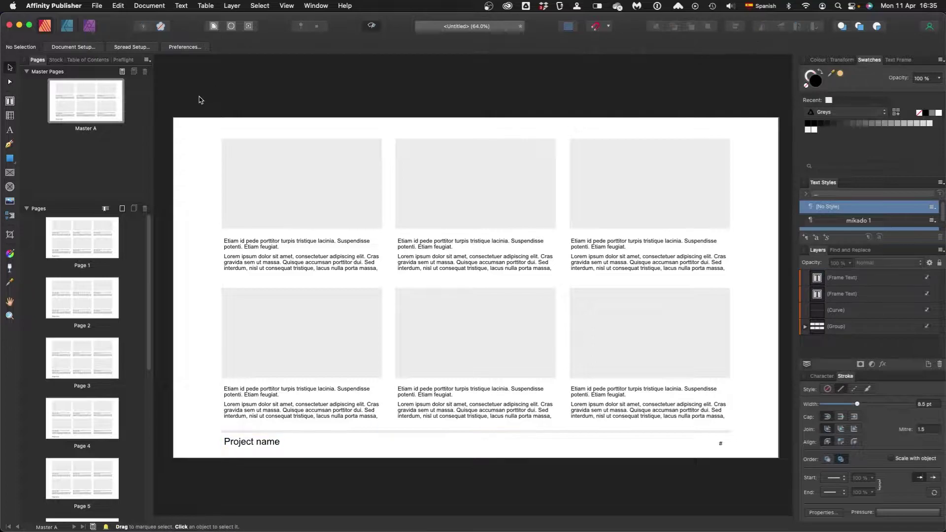
# - Move the grouped panels and footer line on Master A slightly up, and check the result on the document pages
pyautogui.doubleClick(77, 255)
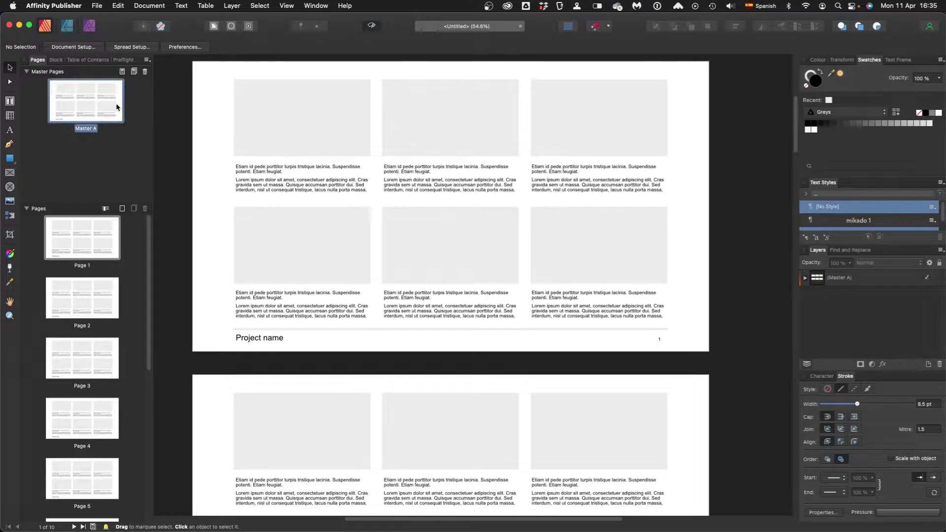
pyautogui.doubleClick(117, 103)
pyautogui.moveTo(201, 103); pyautogui.dragTo(786, 431)
pyautogui.scroll(-1, 488, 260)
pyautogui.click(340, 111)
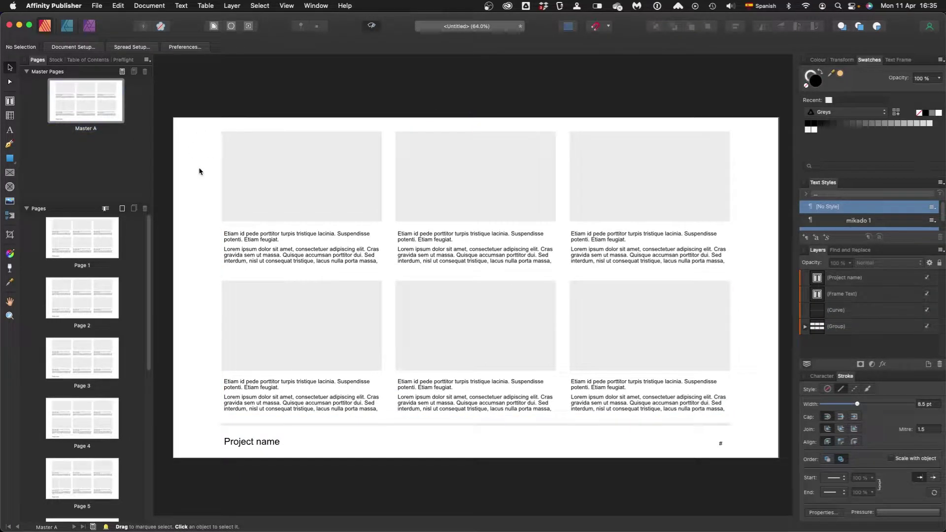
pyautogui.doubleClick(74, 247)
pyautogui.scroll(-3, 360, 355)
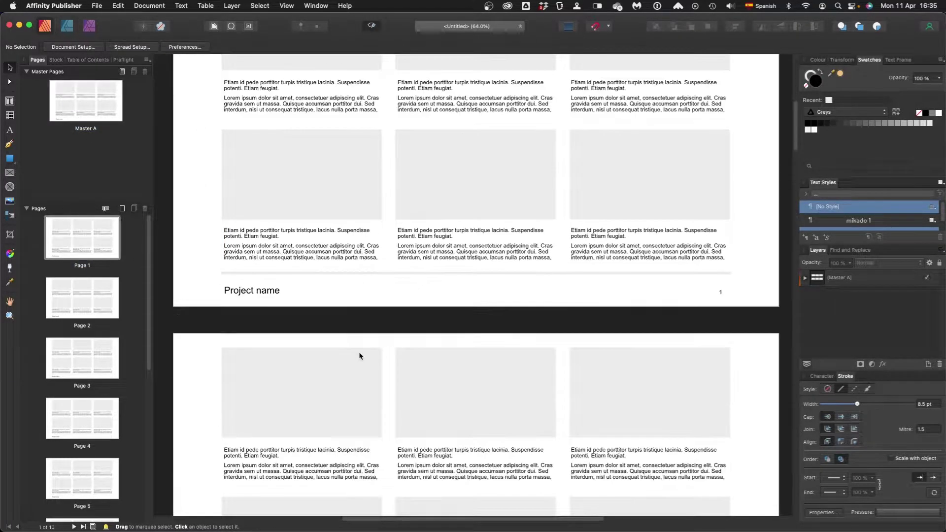
pyautogui.scroll(2, 359, 355)
pyautogui.scroll(5, 359, 356)
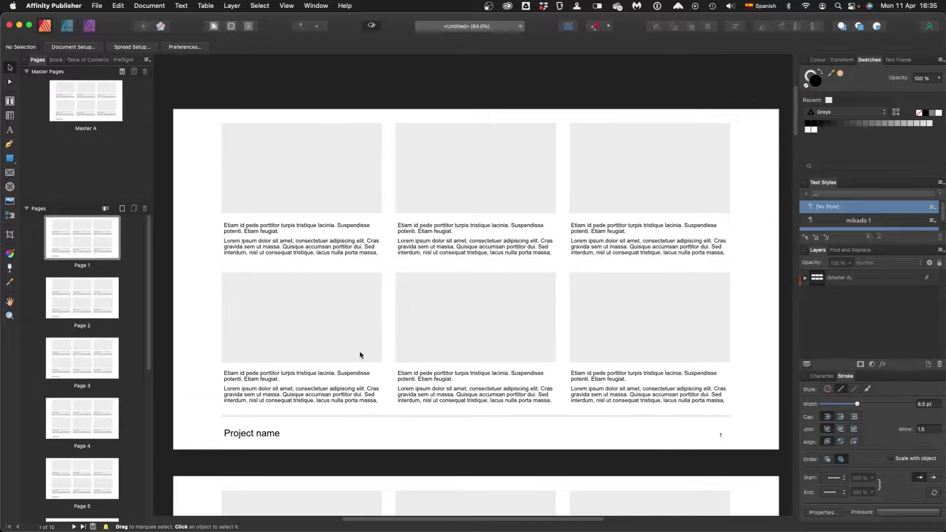
pyautogui.click(261, 481)
pyautogui.click(38, 209)
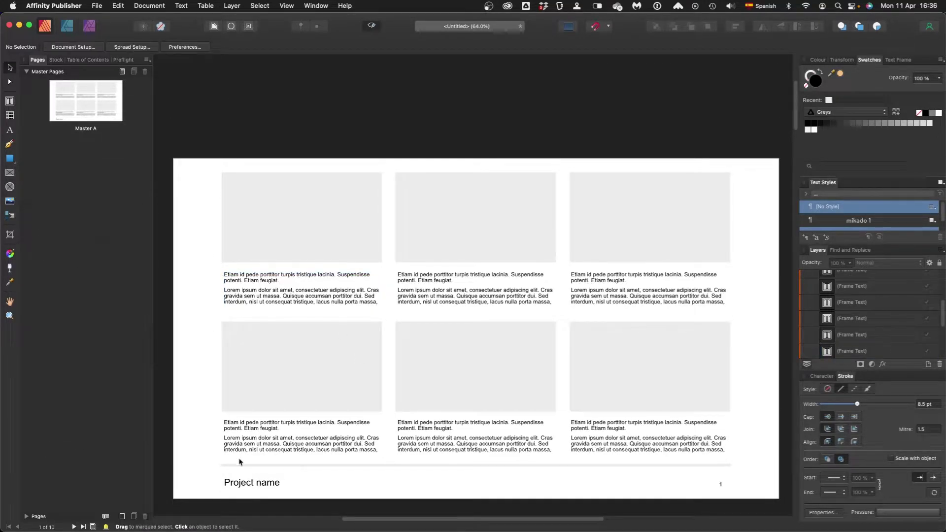
pyautogui.click(27, 72)
pyautogui.click(28, 83)
pyautogui.doubleClick(85, 126)
pyautogui.tripleClick(253, 445)
pyautogui.click(61, 112)
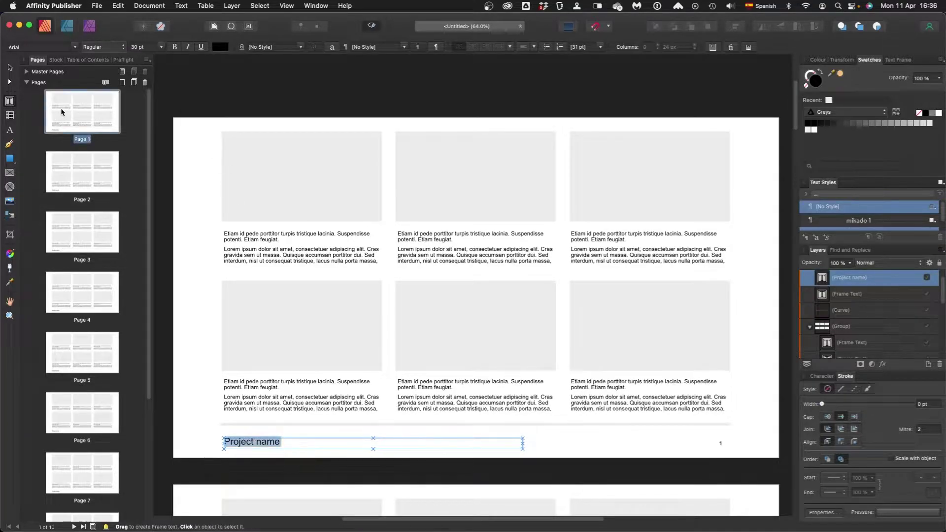
# - Open Master A and replace the "Project name" text under the footer line with "Storyboard Template"
pyautogui.click(26, 72)
pyautogui.doubleClick(86, 101)
pyautogui.tripleClick(246, 442)
pyautogui.press('BackSpace')
pyautogui.write('Storyboard Template')
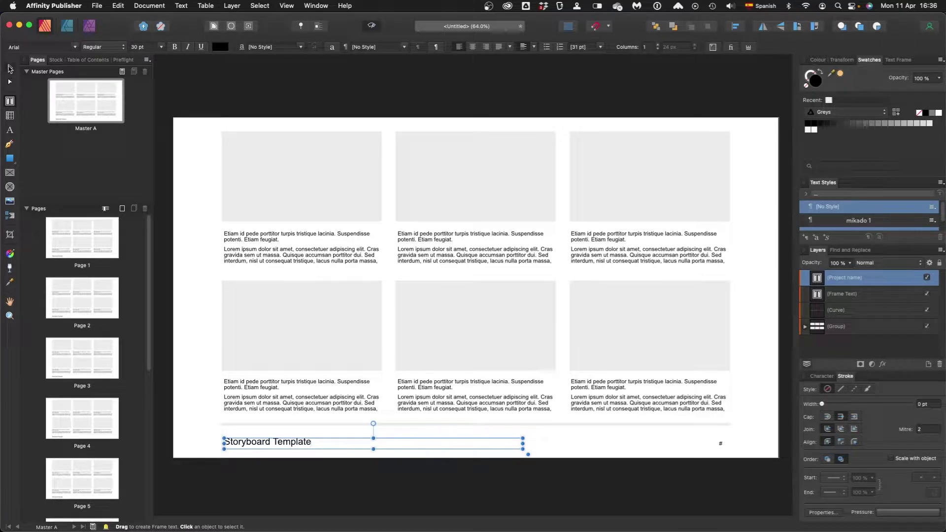
pyautogui.click(9, 69)
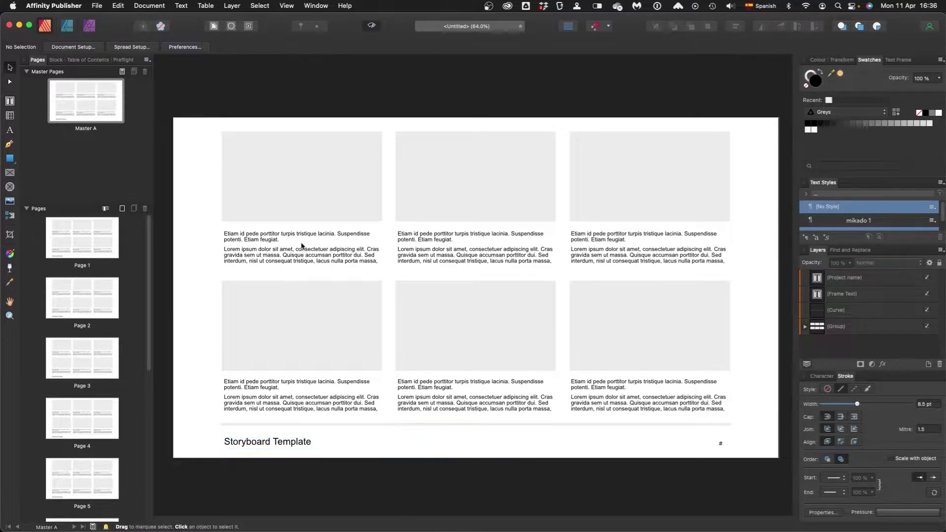
# - Return to page 1 and replace the first panel's placeholder caption with "1" and "Man walks into a bar" on separate lines
pyautogui.doubleClick(80, 238)
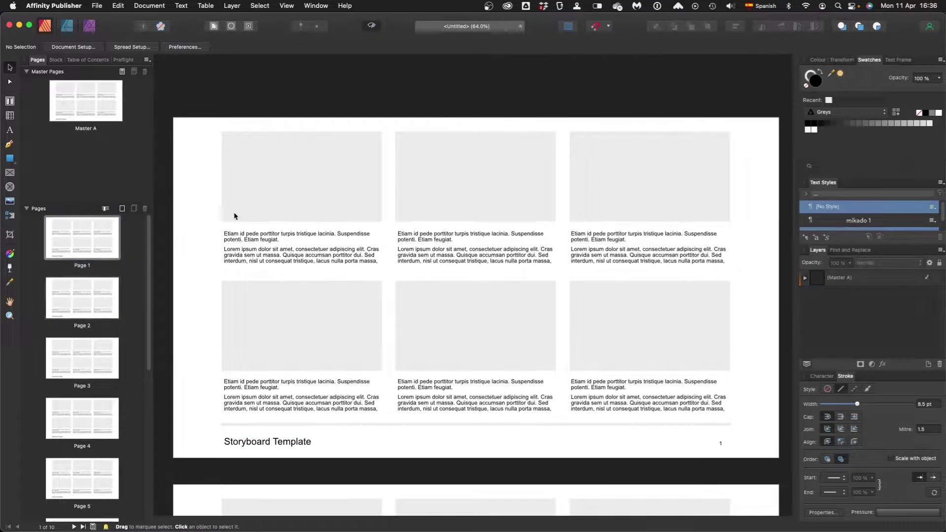
pyautogui.scroll(3, 249, 299)
pyautogui.doubleClick(250, 280)
pyautogui.press('super+a')
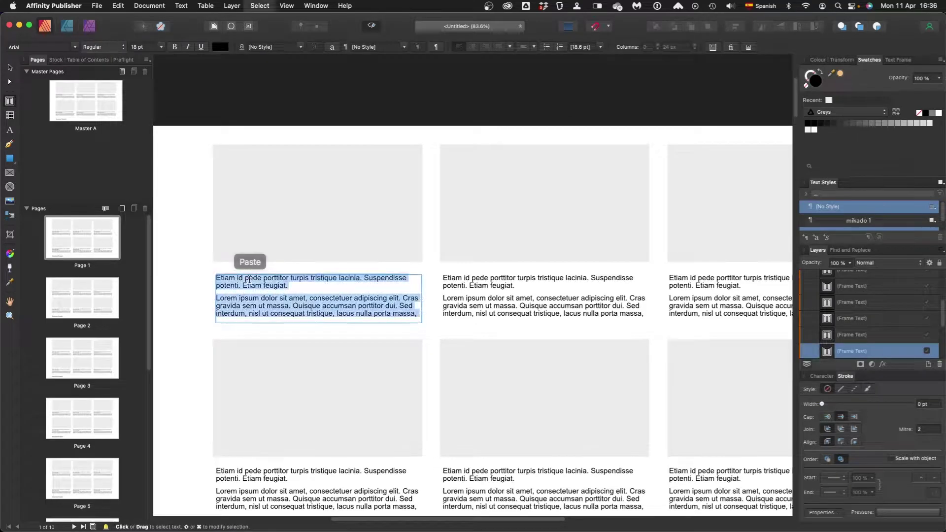
pyautogui.press('BackSpace')
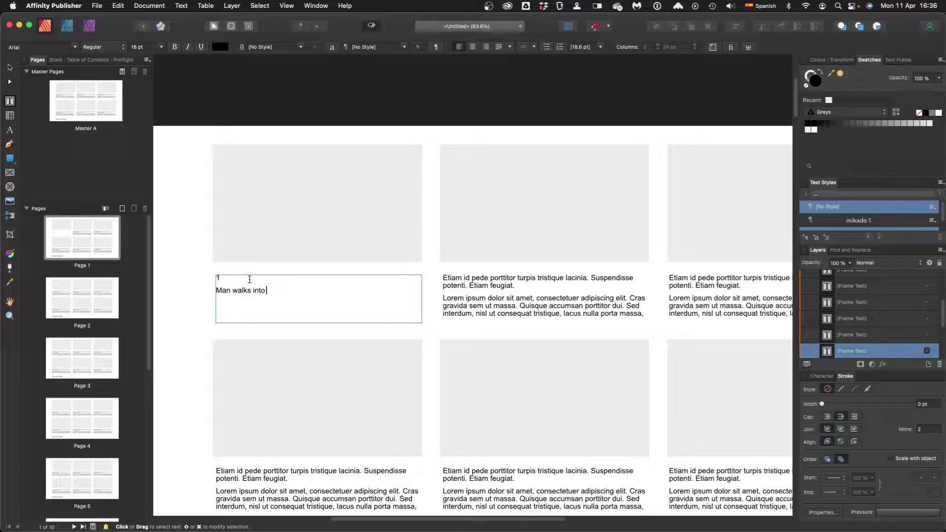
# - Replace the second panel's placeholder caption with "2" and "He says ouch. It was a metal bar." on separate lines
pyautogui.doubleClick(478, 295)
pyautogui.press('super+a')
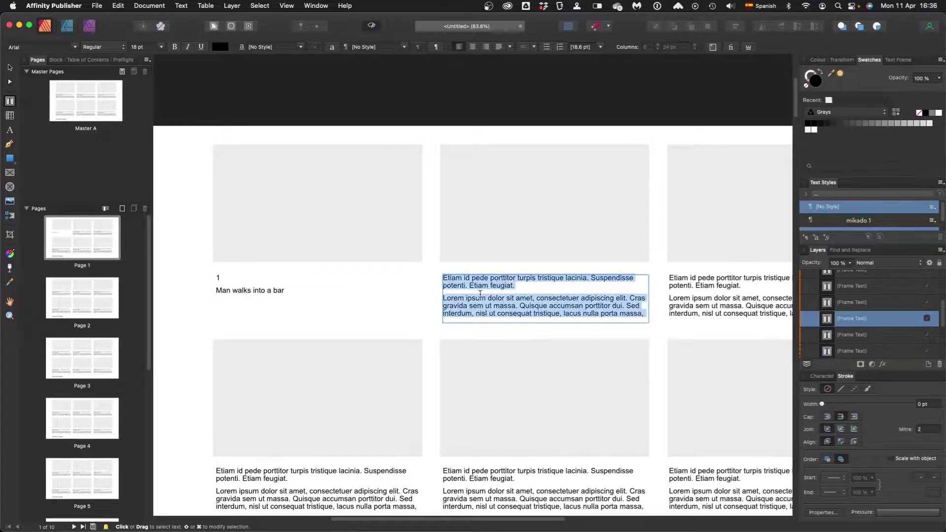
pyautogui.write('2')
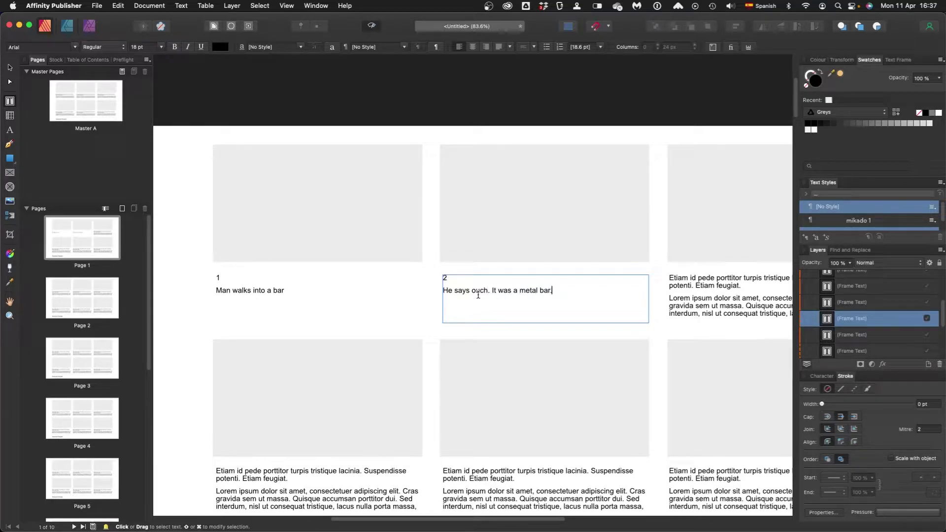
# - Draw a rectangle that exactly covers the first grey panel on page 1
pyautogui.click(10, 68)
pyautogui.moveTo(265, 180); pyautogui.dragTo(310, 158)
pyautogui.moveTo(310, 159); pyautogui.dragTo(404, 205)
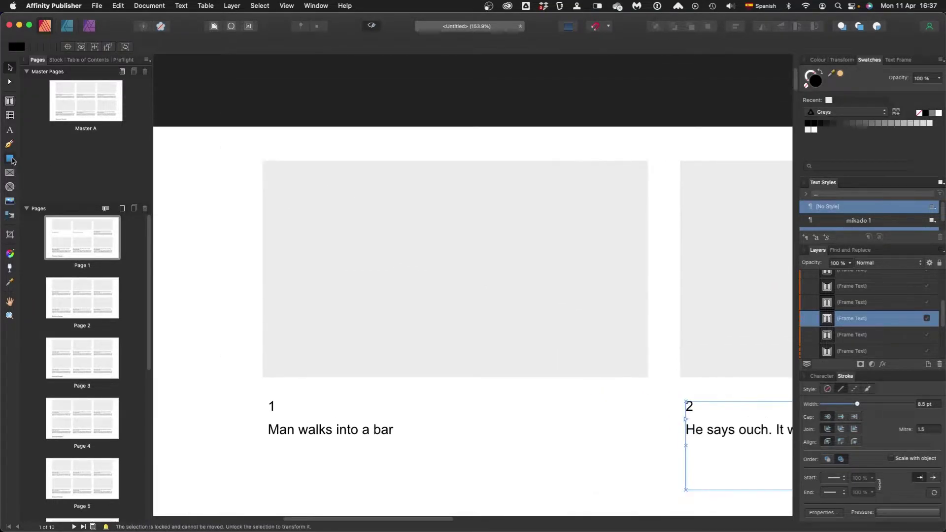
pyautogui.click(10, 159)
pyautogui.moveTo(262, 160); pyautogui.dragTo(649, 377)
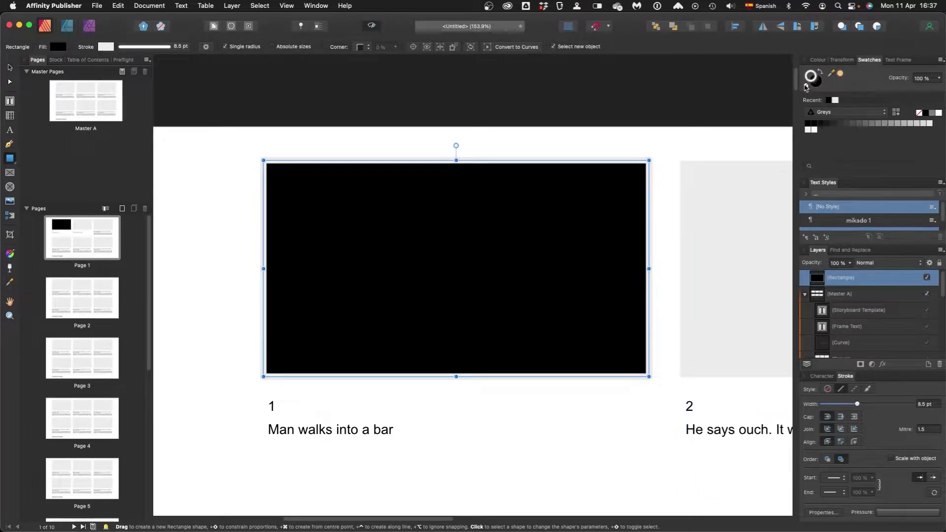
# - Remove the new rectangle's outline and give it a light pink fill
pyautogui.click(806, 87)
pyautogui.click(818, 60)
pyautogui.click(817, 84)
pyautogui.moveTo(888, 108)
pyautogui.mouseDown()
pyautogui.moveTo(861, 119)
pyautogui.moveTo(875, 129)
pyautogui.mouseUp()
# - In the Photo persona, sketch a walking stick figure and a doorway on the pink rectangle with a black 7 px DAUB comics brush
pyautogui.click(89, 26)
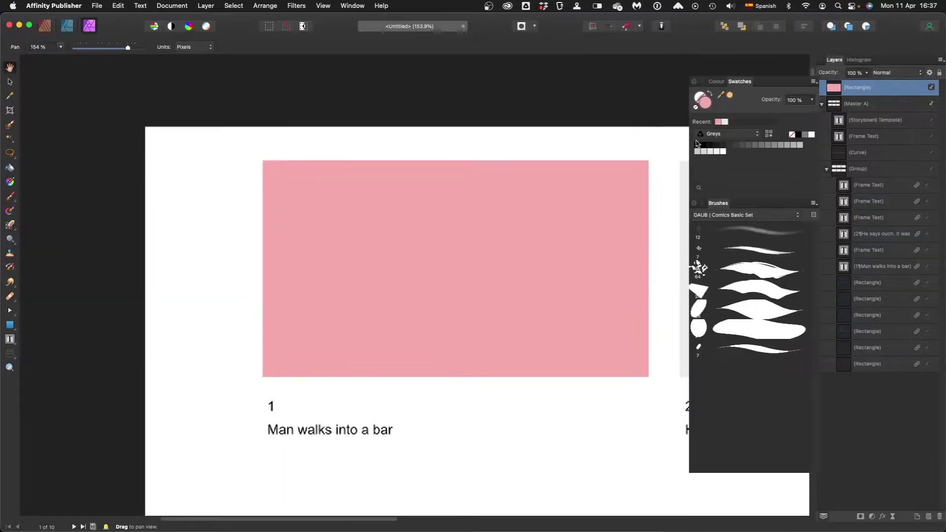
pyautogui.click(697, 145)
pyautogui.press('b')
pyautogui.press('super+z')
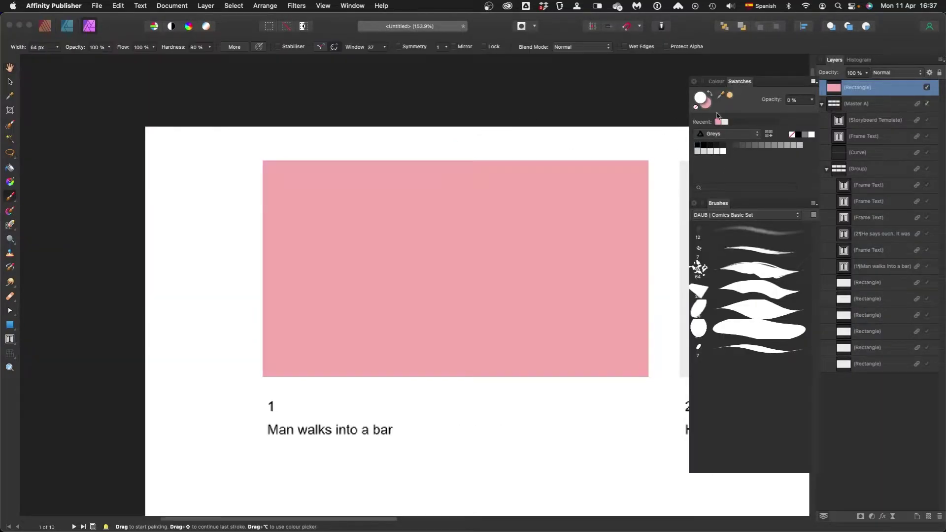
pyautogui.moveTo(547, 210); pyautogui.dragTo(530, 242)
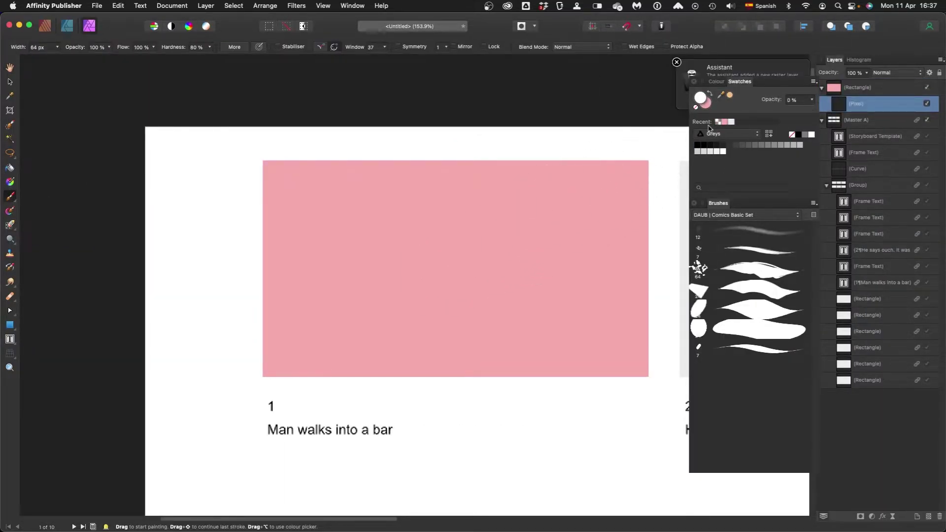
pyautogui.click(698, 145)
pyautogui.click(760, 251)
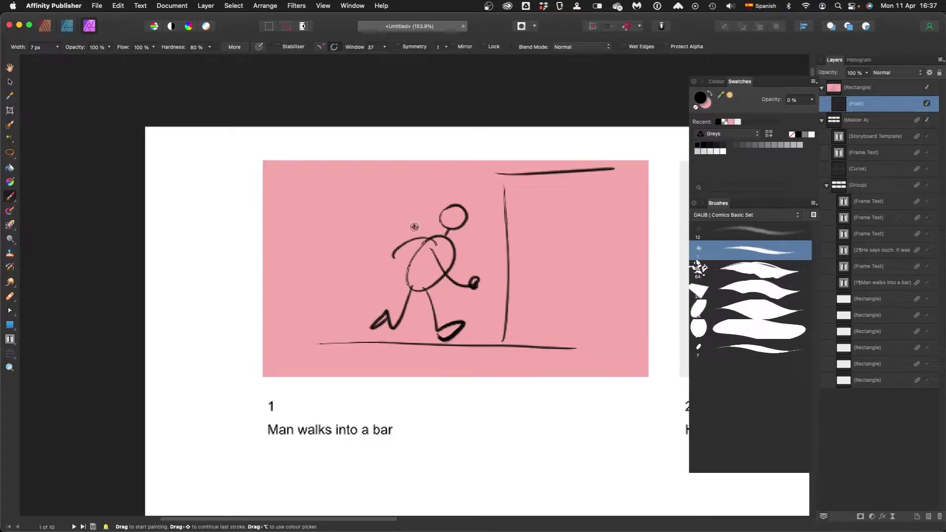
# - Leave the drawing inside the pink rectangle and add a new top-level pixel layer above it
pyautogui.scroll(-5, 414, 228)
pyautogui.moveTo(615, 158); pyautogui.dragTo(474, 153)
pyautogui.scroll(3, 577, 228)
pyautogui.hscroll(2, 615, 224)
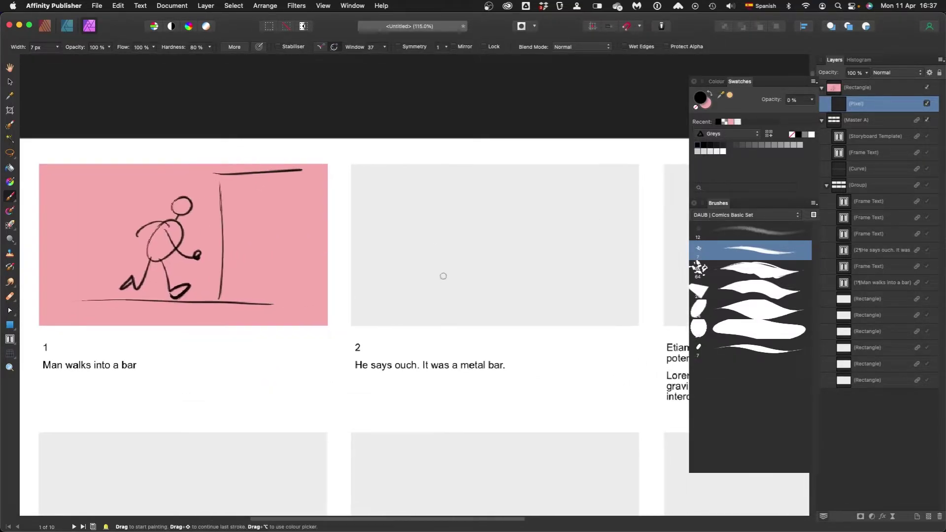
pyautogui.press('v')
pyautogui.click(637, 121)
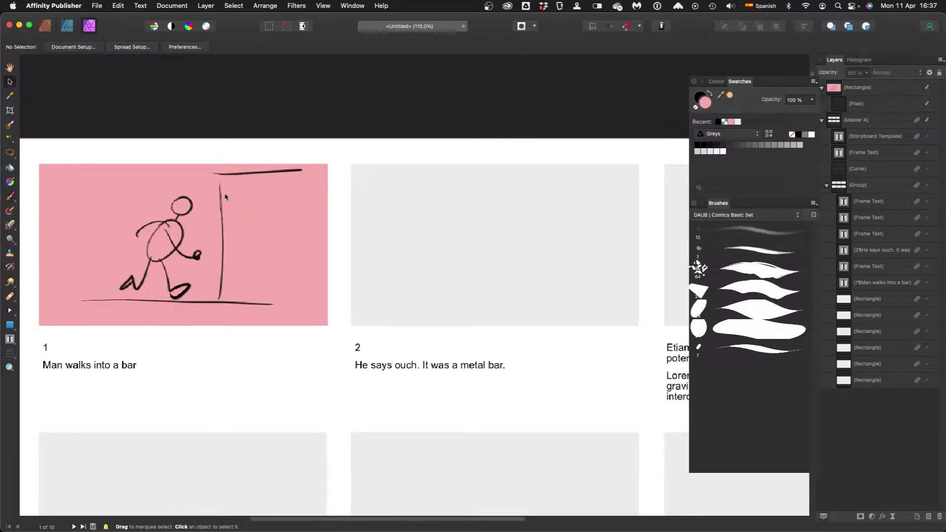
pyautogui.press('super+z')
pyautogui.click(272, 143)
pyautogui.click(895, 91)
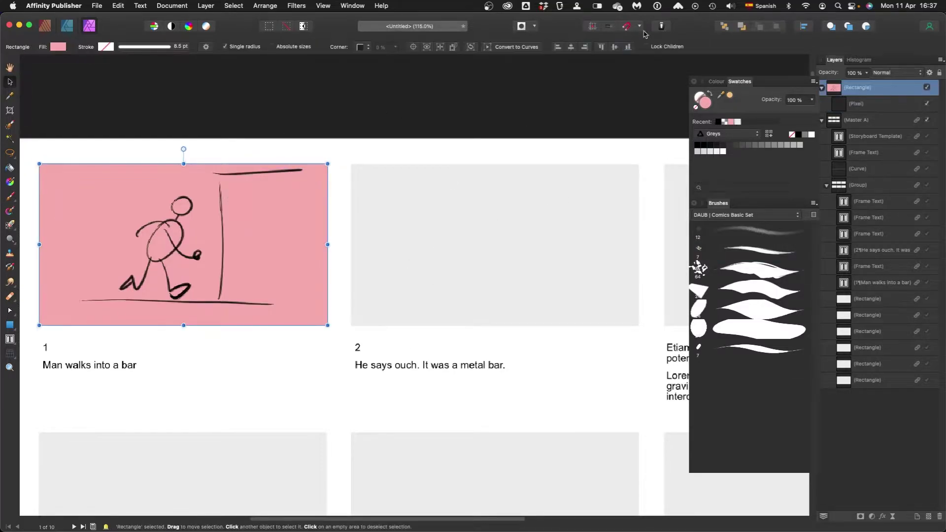
pyautogui.click(931, 520)
# - Sketch a large cartoon head in black over the second panel with the Paint Brush
pyautogui.press('b')
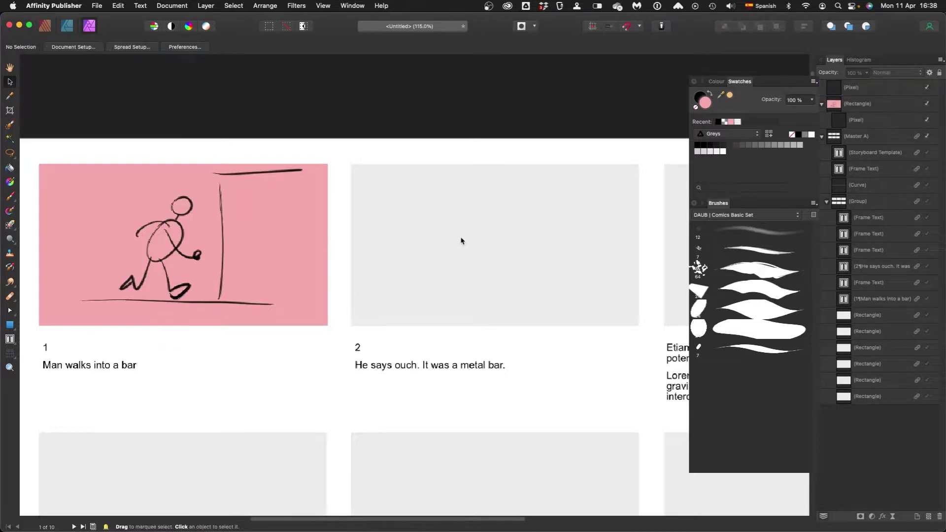
pyautogui.moveTo(440, 242); pyautogui.dragTo(443, 286)
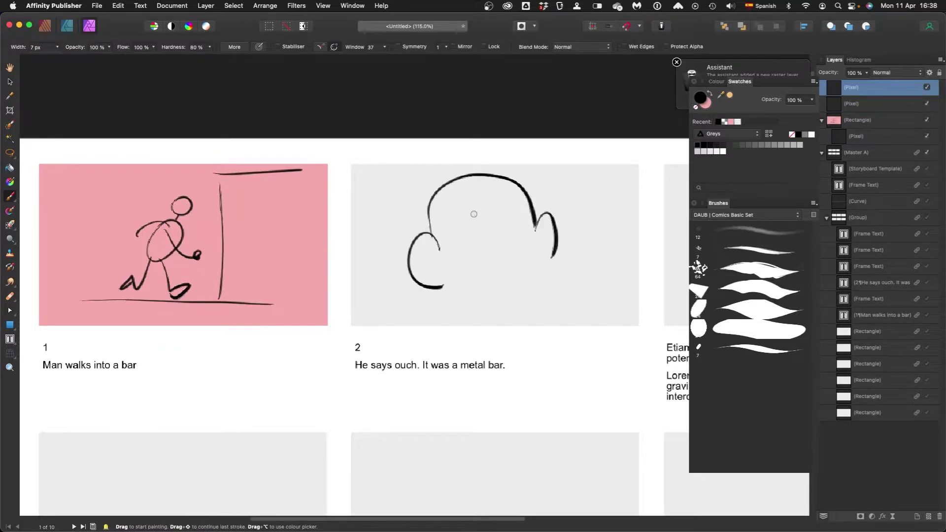
pyautogui.moveTo(510, 206); pyautogui.dragTo(507, 213)
pyautogui.click(510, 235)
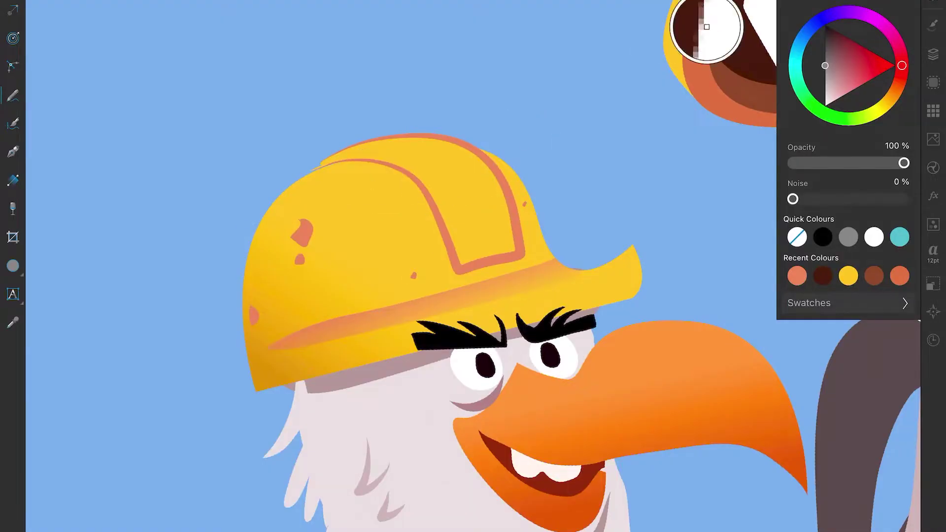
# - In the Affinity Designer bird illustration, select the grey bird's orange beak curve and adjust a node on its upper edge
pyautogui.moveTo(254, 191); pyautogui.dragTo(634, 201)
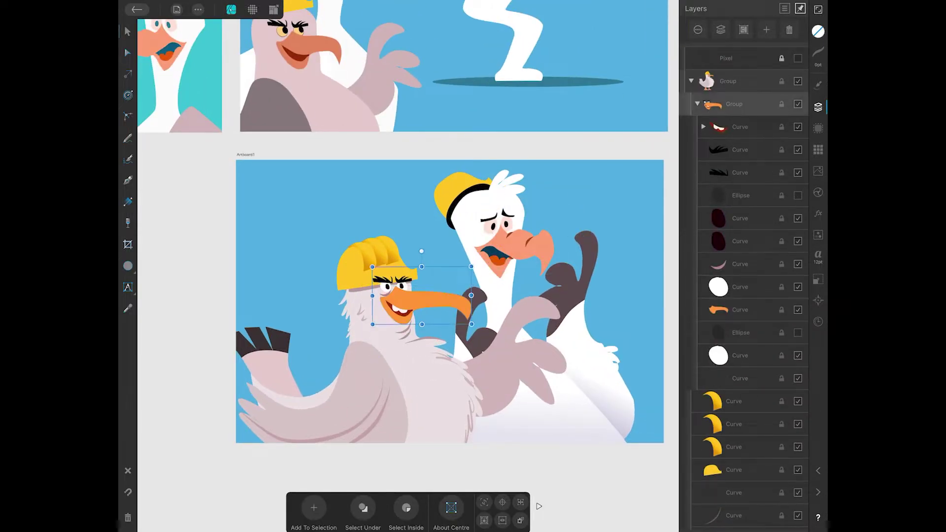
pyautogui.click(128, 53)
pyautogui.click(434, 303)
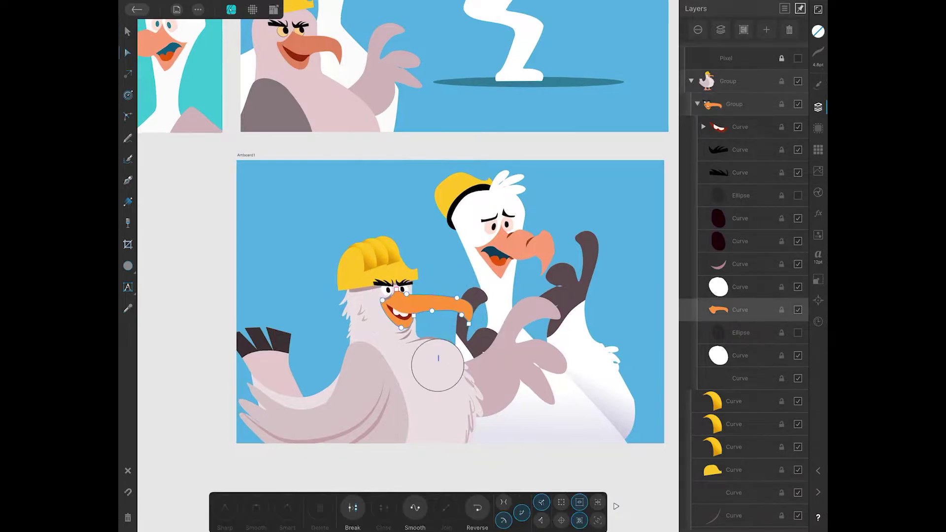
pyautogui.moveTo(454, 297); pyautogui.dragTo(455, 283)
pyautogui.scroll(4, 425, 297)
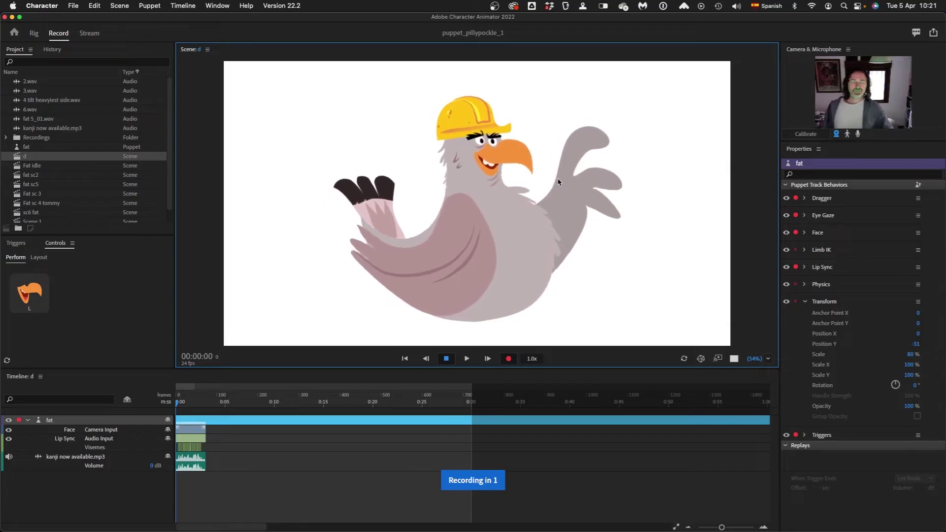
# - Switch to Adobe Character Animator, record a short take of the bird puppet while moving its raised wing, and stop the recording
pyautogui.moveTo(559, 172)
pyautogui.mouseDown()
pyautogui.moveTo(529, 138)
pyautogui.moveTo(590, 172)
pyautogui.moveTo(565, 149)
pyautogui.moveTo(600, 186)
pyautogui.moveTo(638, 175)
pyautogui.moveTo(567, 169)
pyautogui.moveTo(539, 154)
pyautogui.mouseUp()
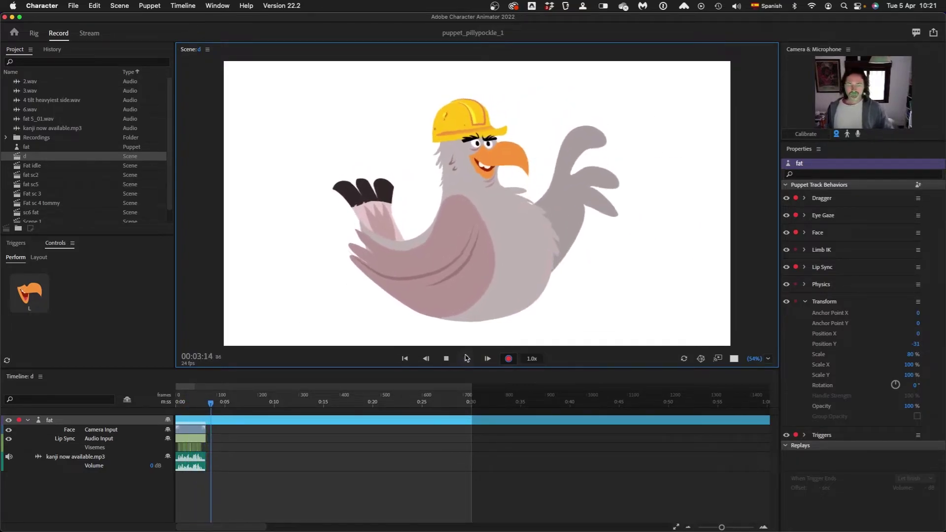
pyautogui.click(446, 359)
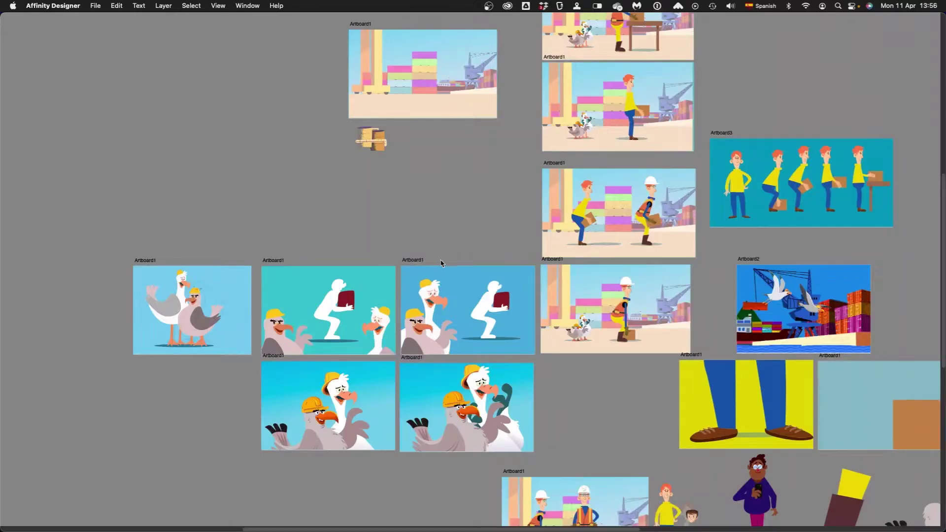
# - Switch to Affinity Designer and examine the artboards with the bird scenes, the dockside frames and the character designs
pyautogui.scroll(-5, 441, 263)
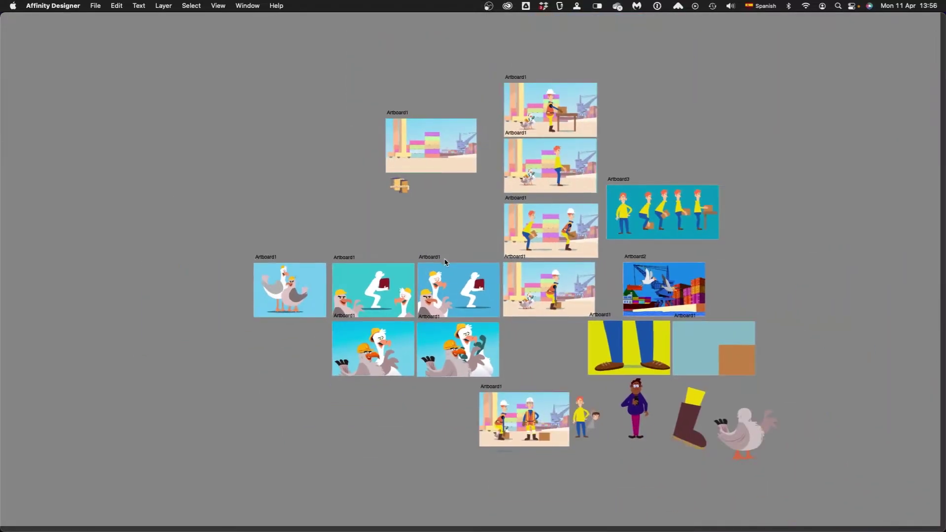
pyautogui.scroll(5, 252, 258)
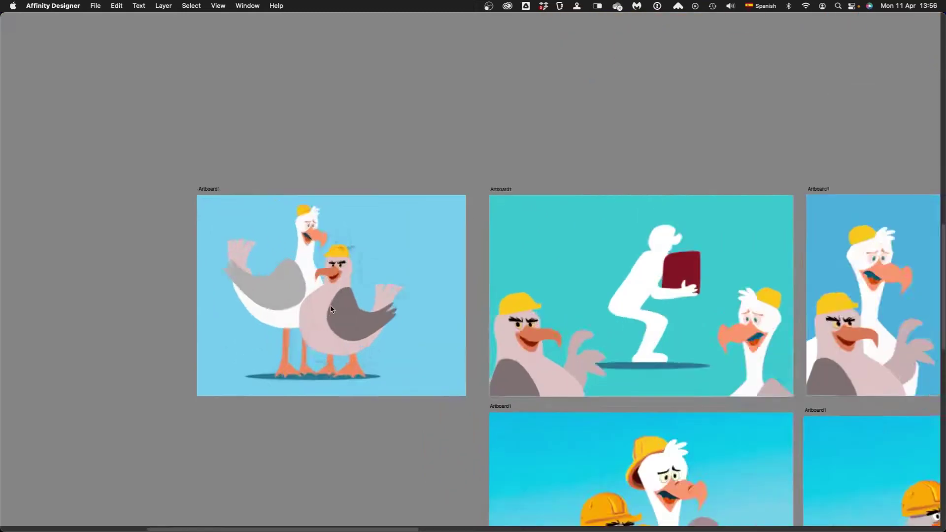
pyautogui.scroll(1, 299, 287)
pyautogui.moveTo(338, 253); pyautogui.dragTo(180, 234)
pyautogui.press('space')
pyautogui.moveTo(798, 273); pyautogui.dragTo(425, 247)
pyautogui.moveTo(695, 272); pyautogui.dragTo(320, 247)
pyautogui.moveTo(355, 304); pyautogui.dragTo(644, 86)
pyautogui.moveTo(714, 206); pyautogui.dragTo(426, 203)
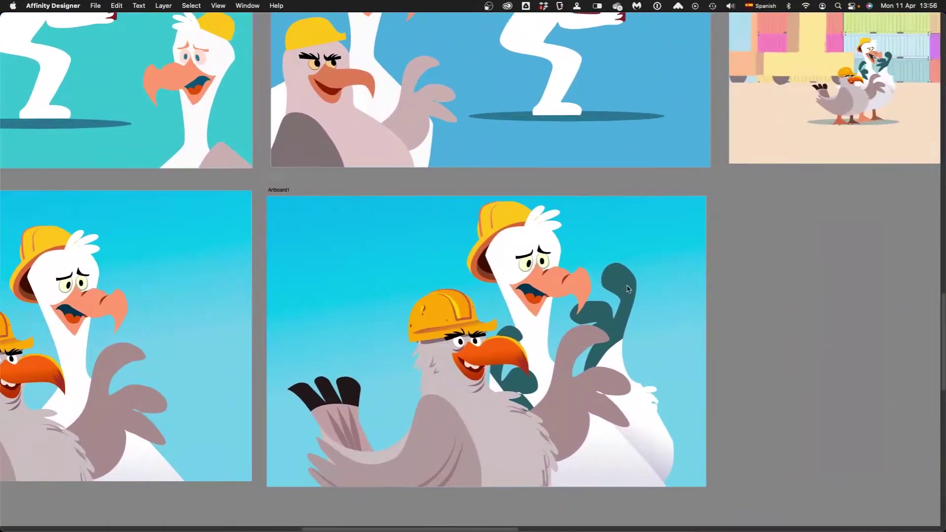
pyautogui.moveTo(818, 222); pyautogui.dragTo(495, 266)
pyautogui.scroll(-4, 671, 301)
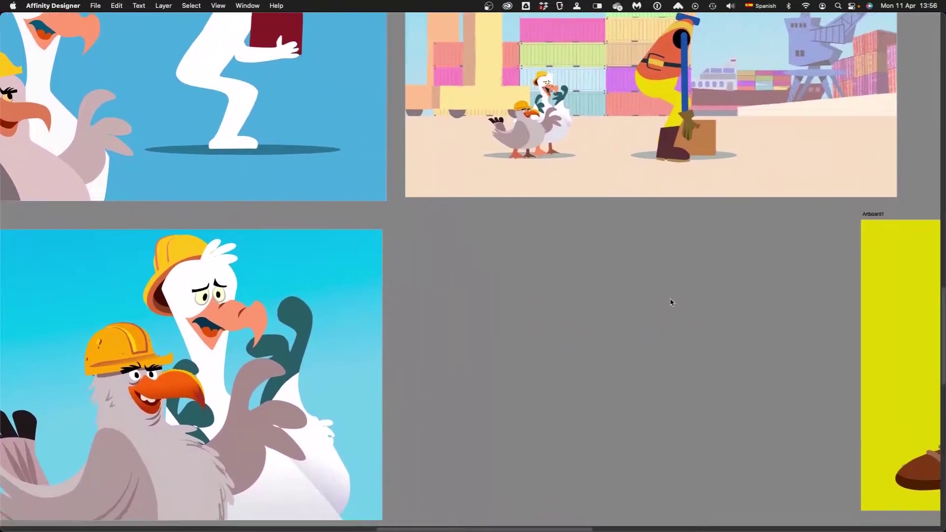
pyautogui.scroll(-3, 670, 300)
pyautogui.scroll(-1, 669, 299)
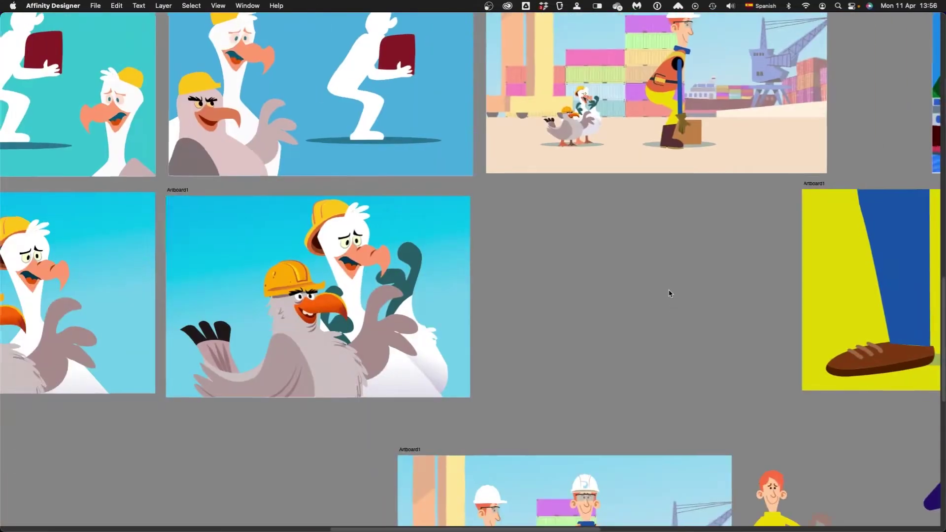
pyautogui.scroll(-3, 681, 266)
pyautogui.moveTo(681, 266); pyautogui.dragTo(664, 130)
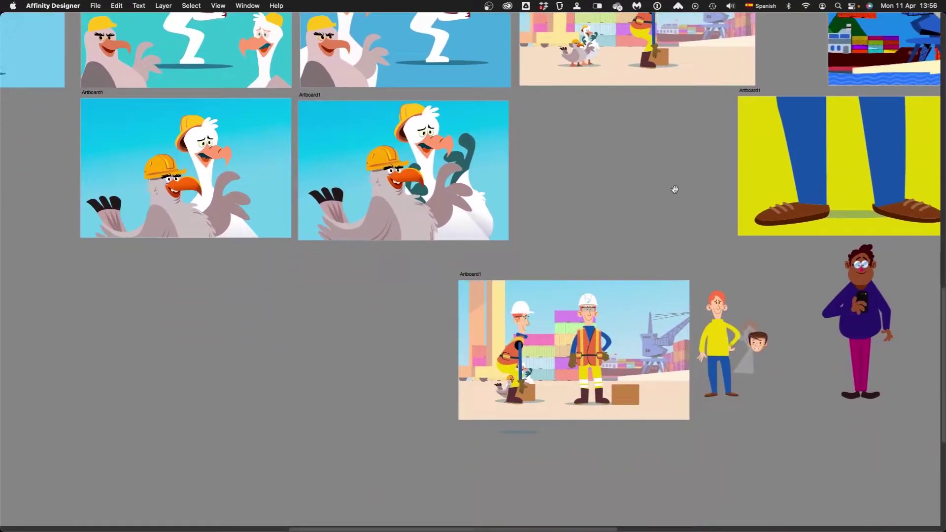
pyautogui.moveTo(675, 188); pyautogui.dragTo(617, 390)
pyautogui.moveTo(646, 272); pyautogui.dragTo(590, 457)
pyautogui.moveTo(659, 288); pyautogui.dragTo(523, 346)
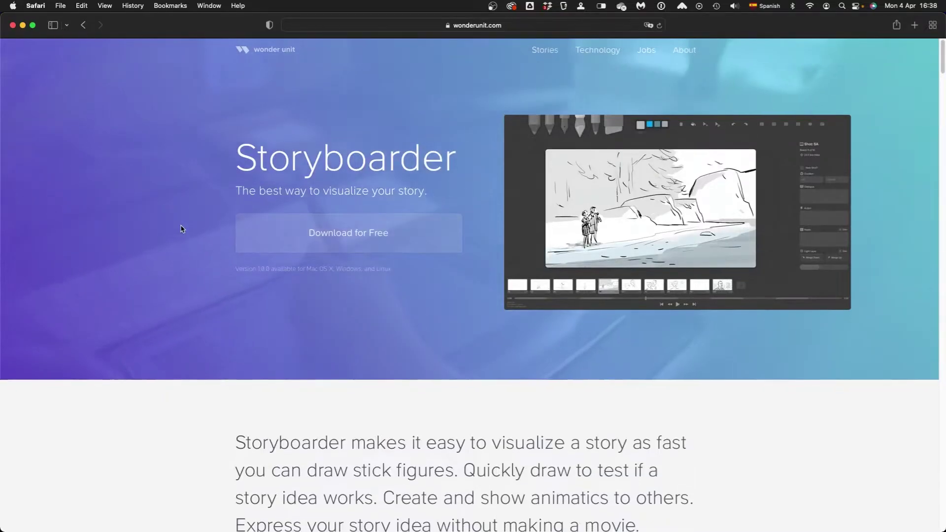
# - Switch to Safari and examine the feature overview on the Storyboarder web page
pyautogui.scroll(-15, 186, 221)
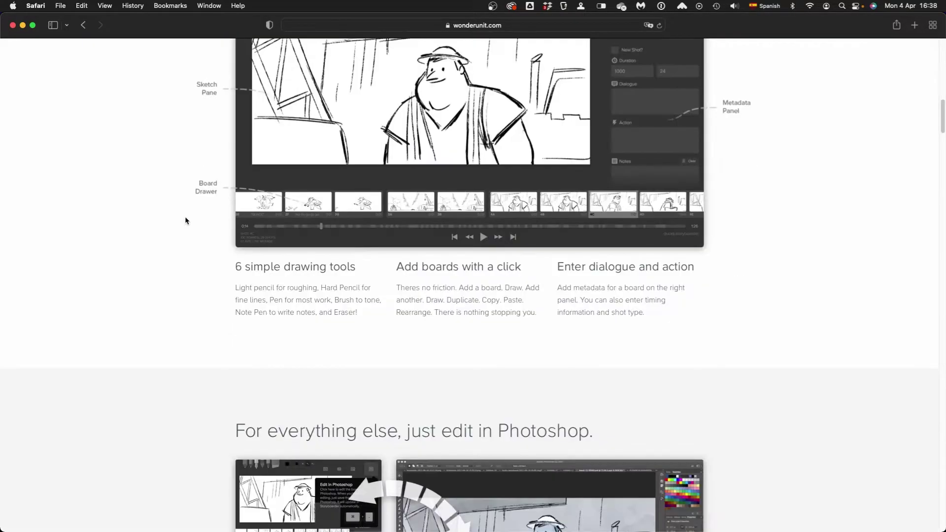
# - Examine the rest of the Storyboarder web page, covering Photoshop editing, export, Sketch Sprint, shot generation, key commands and why it is free
pyautogui.scroll(-5, 186, 220)
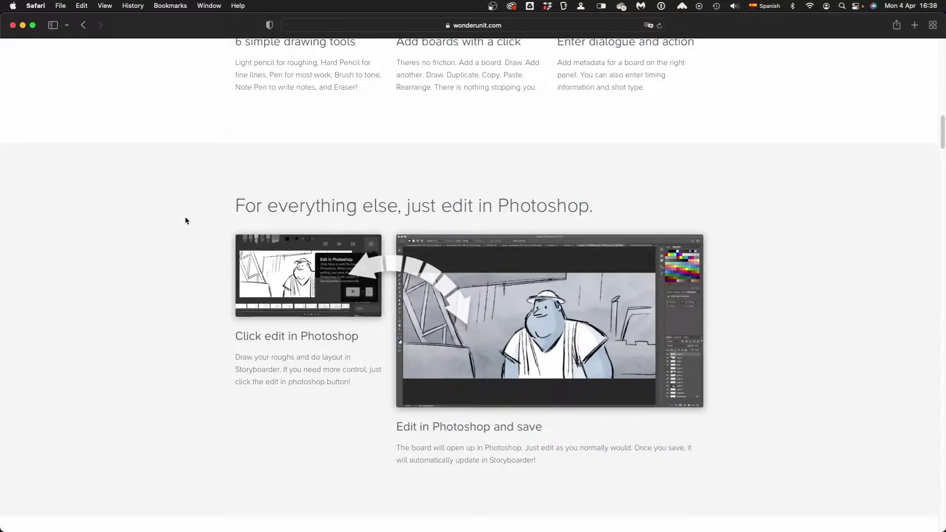
pyautogui.scroll(-8, 186, 220)
pyautogui.scroll(-15, 186, 220)
pyautogui.scroll(-15, 185, 219)
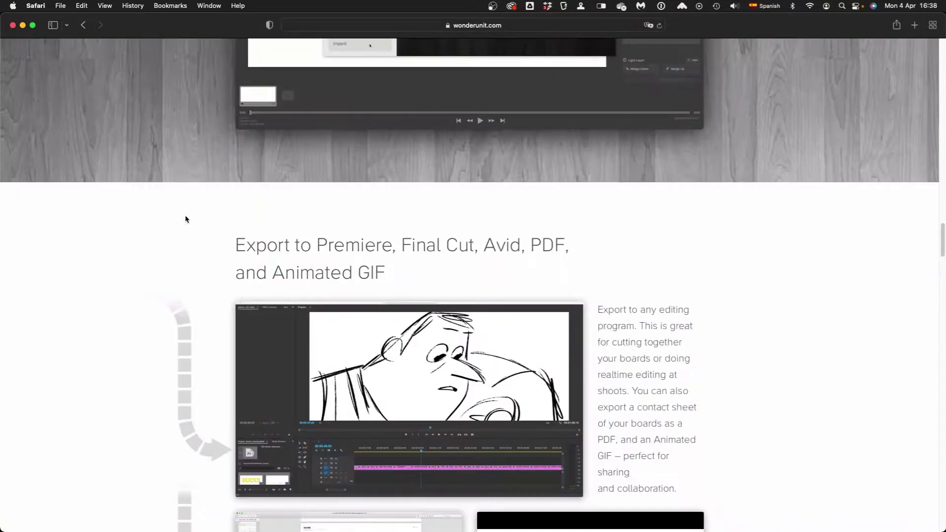
pyautogui.scroll(-15, 185, 220)
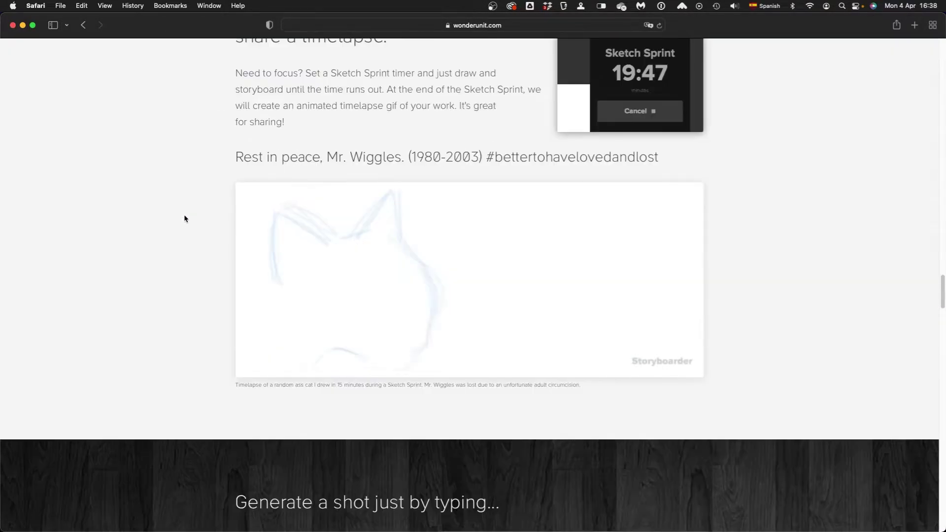
pyautogui.scroll(-12, 185, 218)
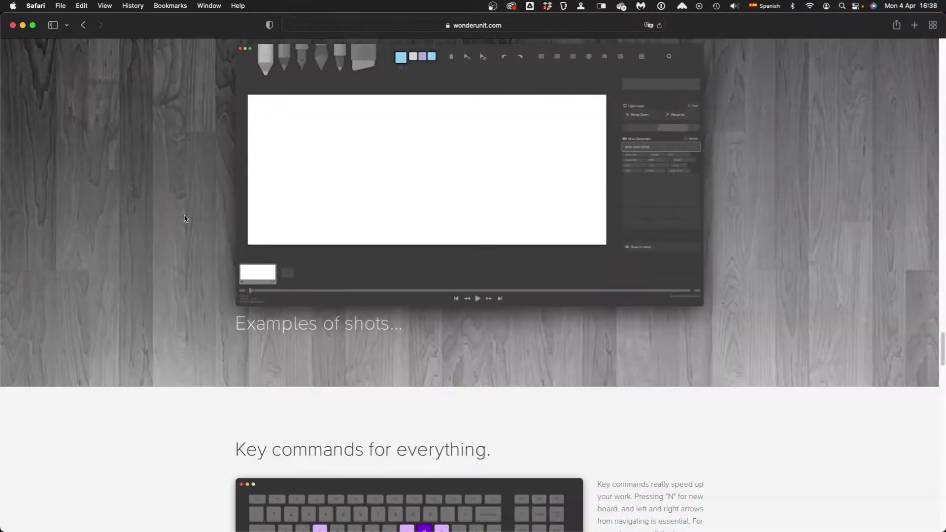
pyautogui.scroll(-15, 184, 219)
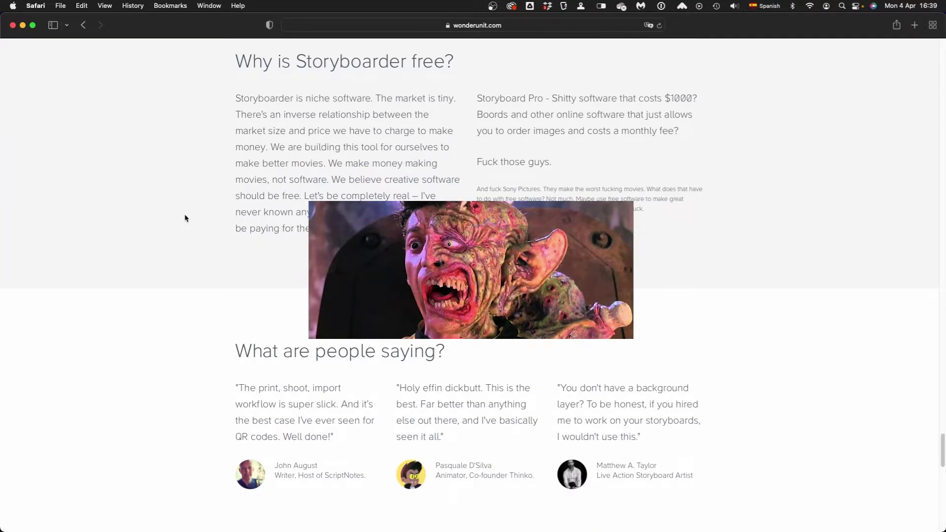
pyautogui.scroll(3, 184, 218)
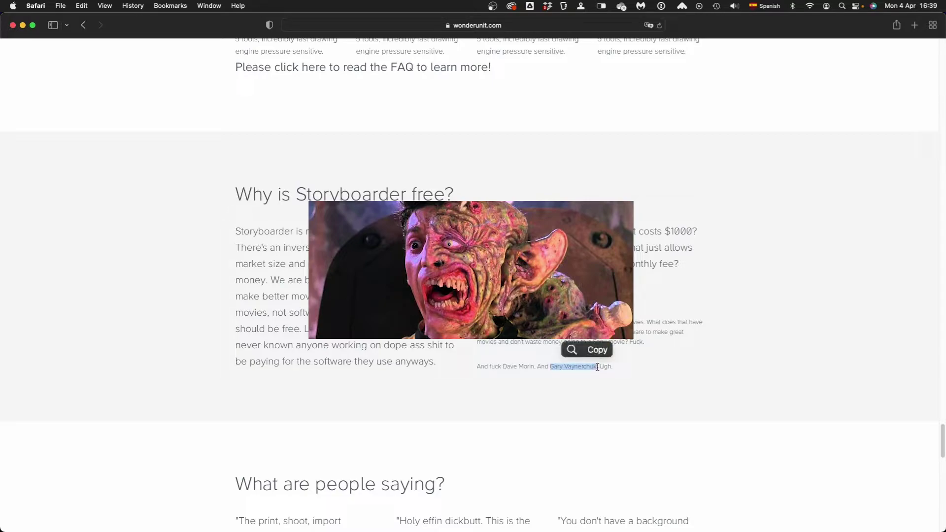
# - Search the web for the person's name selected in the small print about why Storyboarder is free
pyautogui.click(539, 25)
pyautogui.rightClick(538, 26)
pyautogui.click(569, 42)
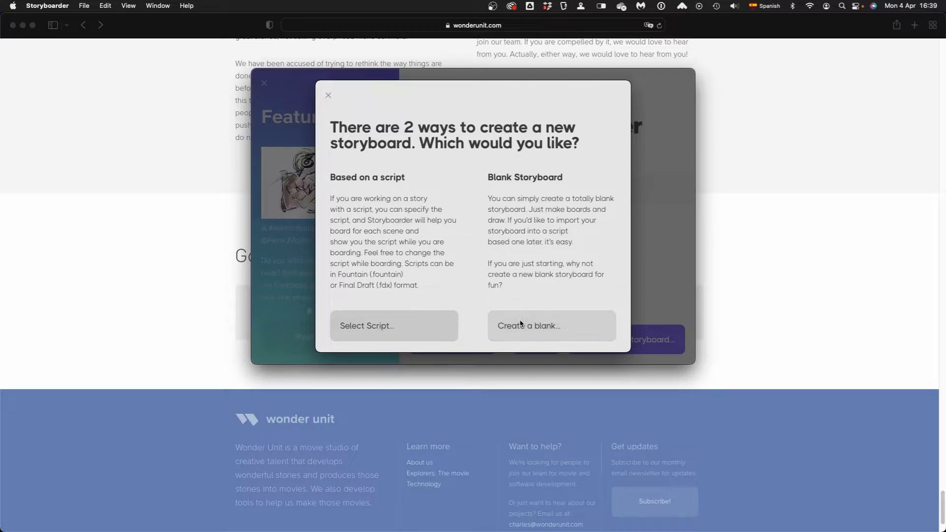
# - In Storyboarder, create a blank storyboard with the HD 16:9 aspect ratio and name it demo
pyautogui.click(523, 325)
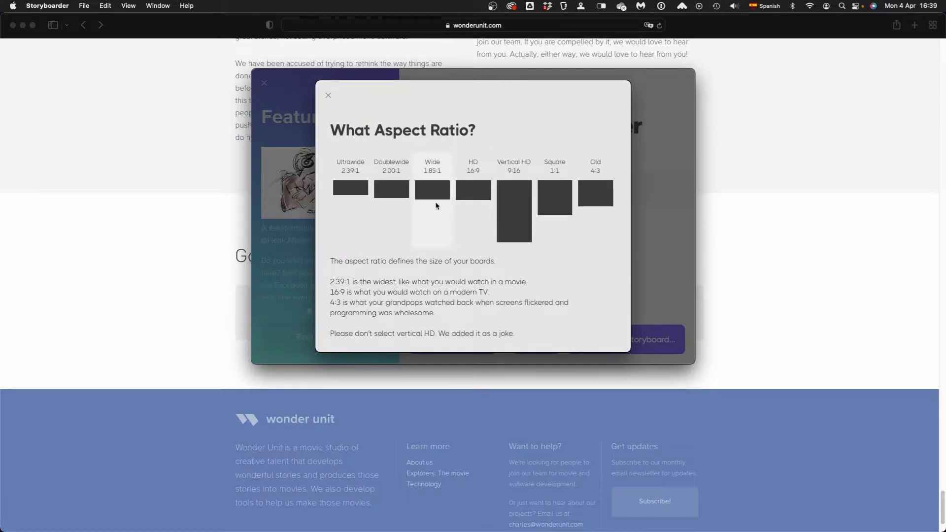
pyautogui.click(472, 192)
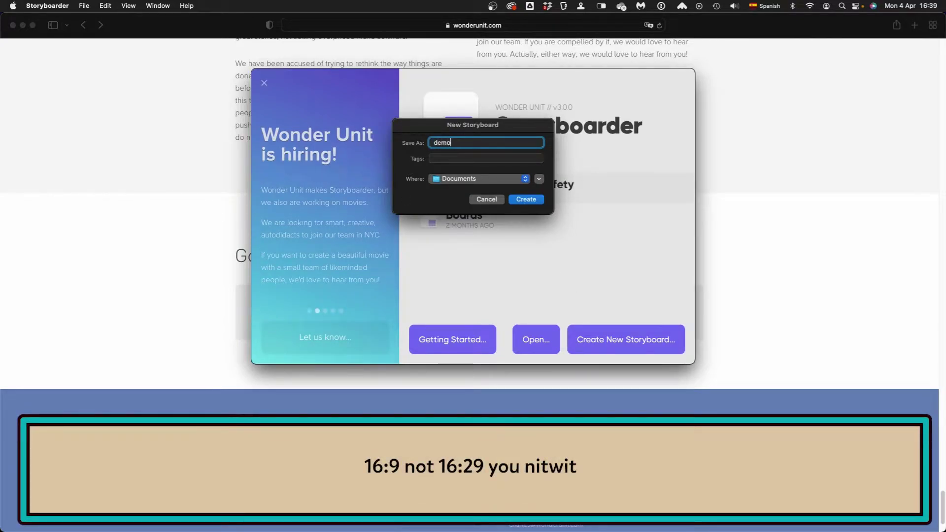
pyautogui.write('demo')
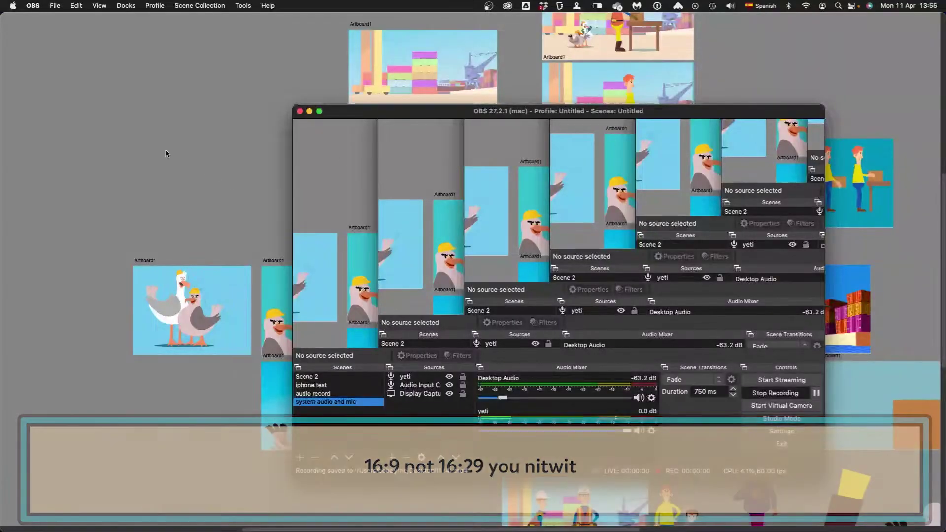
# - Switch to Affinity Designer and examine the artboard overview and the successive versions of the two-bird scenes
pyautogui.scroll(-3, 445, 262)
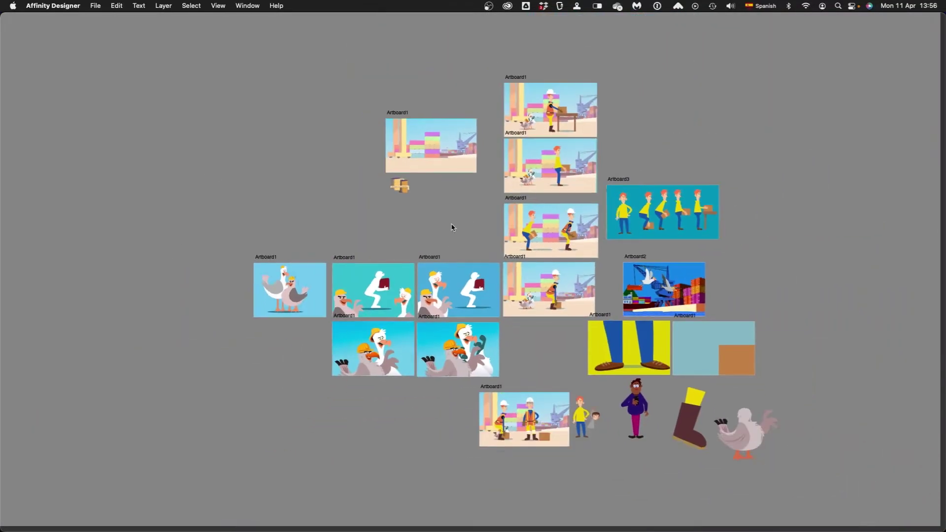
pyautogui.scroll(5, 264, 306)
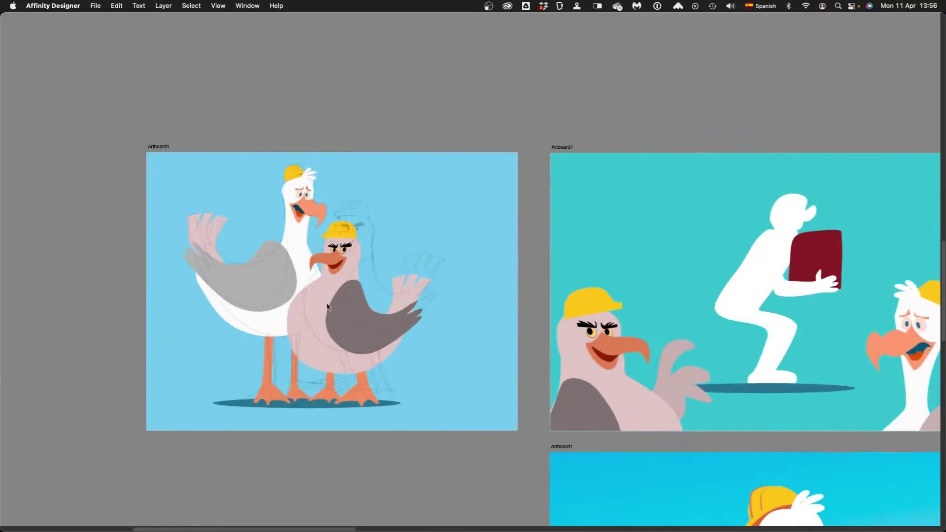
pyautogui.moveTo(339, 266); pyautogui.dragTo(186, 246)
pyautogui.moveTo(756, 272); pyautogui.dragTo(380, 247)
pyautogui.moveTo(694, 270); pyautogui.dragTo(319, 246)
pyautogui.scroll(-5, 355, 303)
pyautogui.hscroll(-6, 354, 303)
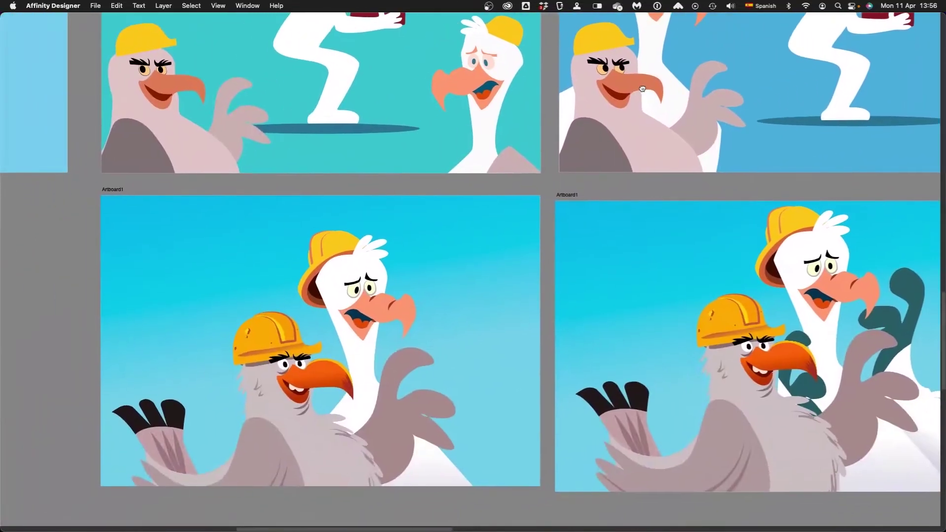
# - Examine the bird scene with the dark green wing, the dockside worker artboards and the character designs beside them
pyautogui.hscroll(6, 427, 202)
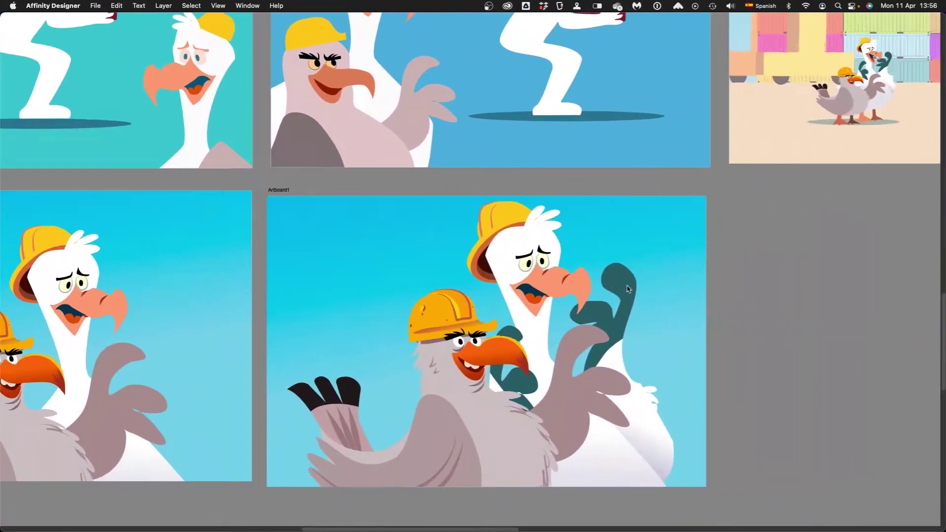
pyautogui.hscroll(10, 676, 295)
pyautogui.scroll(-3, 672, 301)
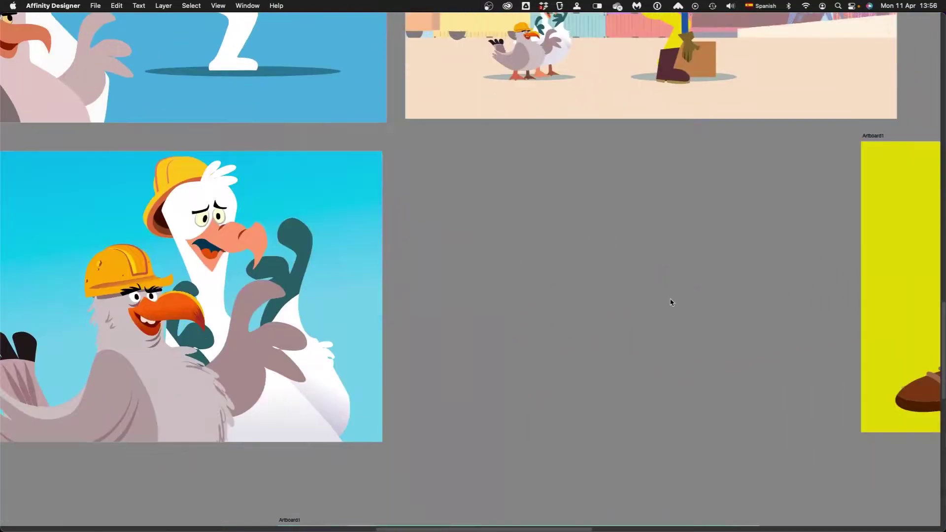
pyautogui.scroll(-6, 670, 300)
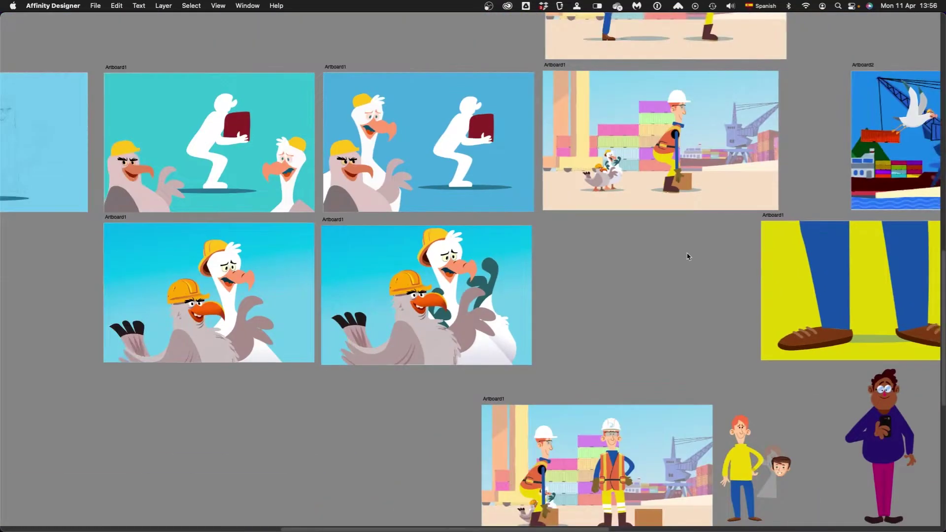
pyautogui.moveTo(688, 257); pyautogui.dragTo(664, 131)
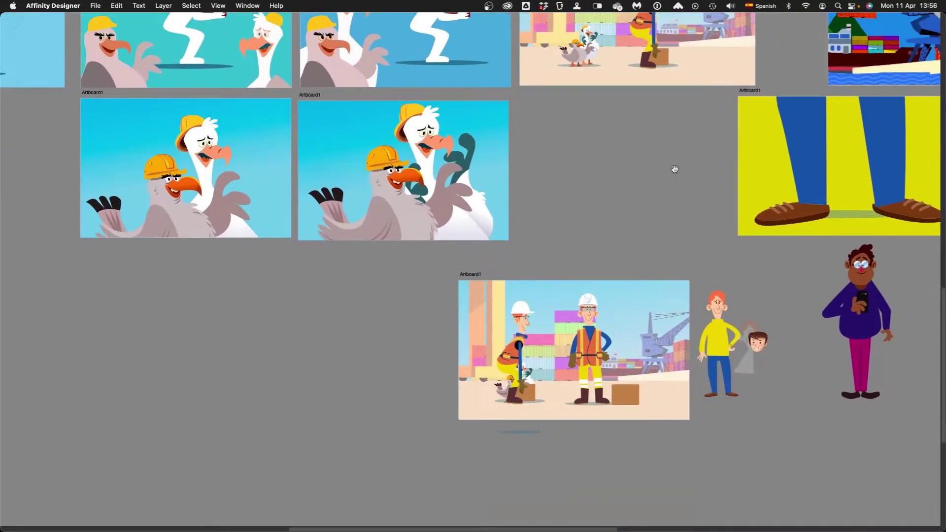
pyautogui.moveTo(676, 169); pyautogui.dragTo(519, 352)
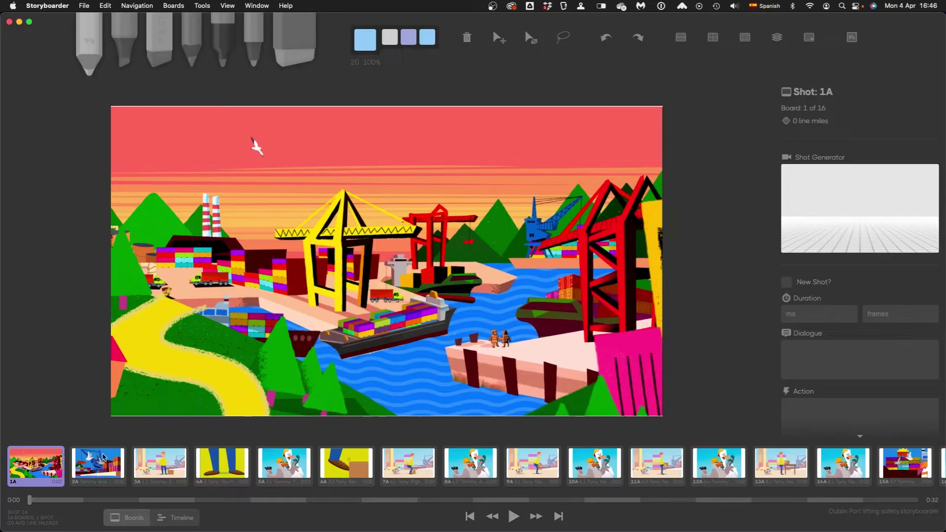
# - Switch to Storyboarder and view boards 2A and 3A of the Dublin Port lifting safety storyboard
pyautogui.click(103, 458)
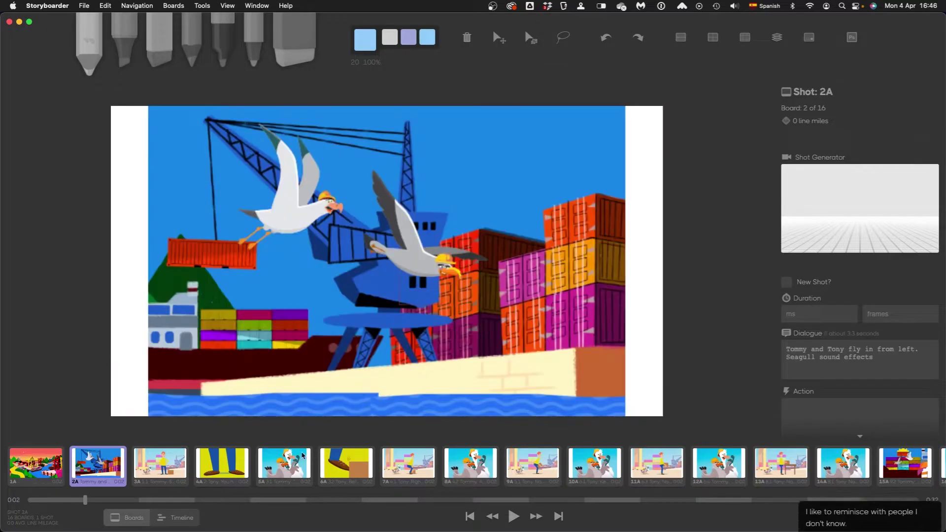
pyautogui.click(205, 464)
pyautogui.click(165, 466)
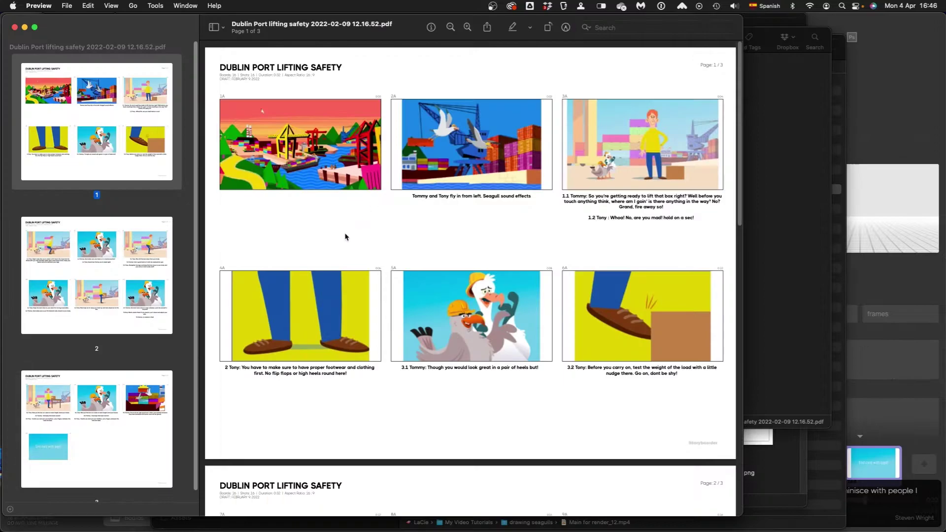
# - Switch to Preview and look through the pages of the exported Dublin Port lifting safety PDF, returning to the start
pyautogui.scroll(-5, 226, 205)
pyautogui.scroll(-3, 266, 203)
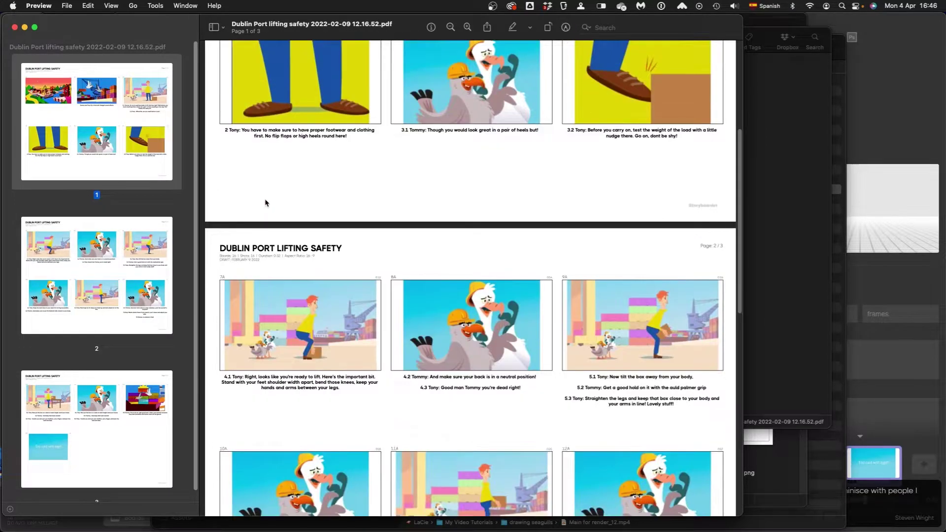
pyautogui.scroll(-10, 266, 202)
pyautogui.scroll(8, 265, 202)
pyautogui.scroll(8, 266, 203)
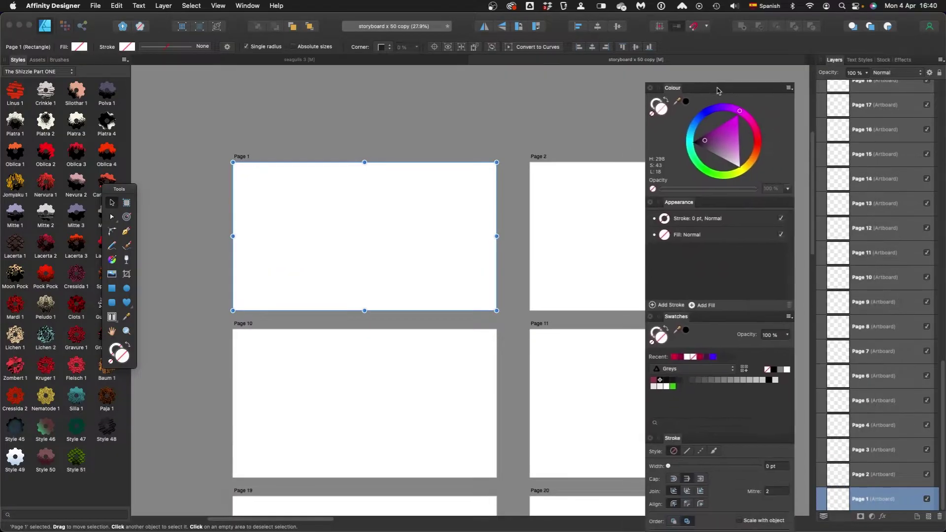
# - Switch to the Affinity Designer storyboard document and fill the Page 1 artboard with purple at hue 296, saturation 25, lightness 53
pyautogui.click(723, 145)
pyautogui.click(530, 154)
pyautogui.scroll(-5, 531, 157)
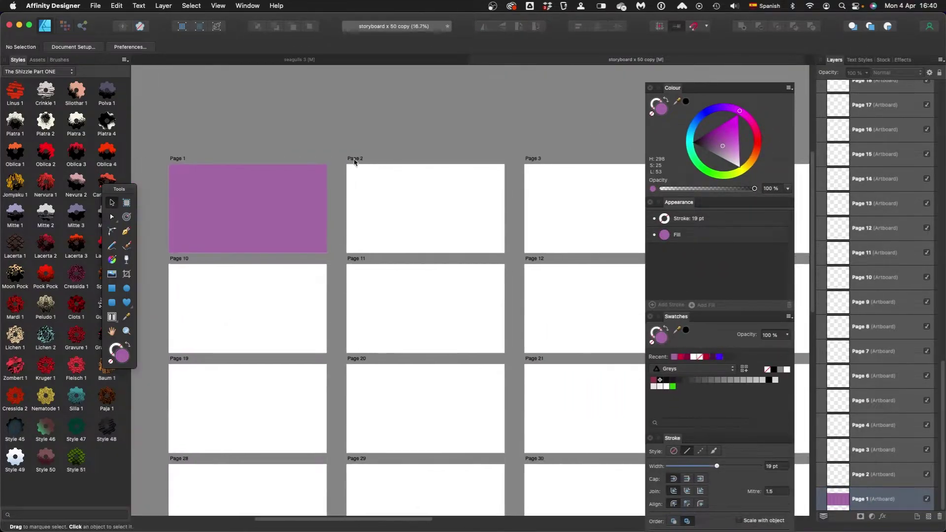
# - Fill the Page 2 and Page 3 artboards with a muted purple of saturation 14 and lightness 38, and match Page 1 to it
pyautogui.click(353, 162)
pyautogui.keyDown('shift'); pyautogui.click(533, 159); pyautogui.keyUp('shift')
pyautogui.click(726, 142)
pyautogui.moveTo(716, 149); pyautogui.dragTo(713, 147)
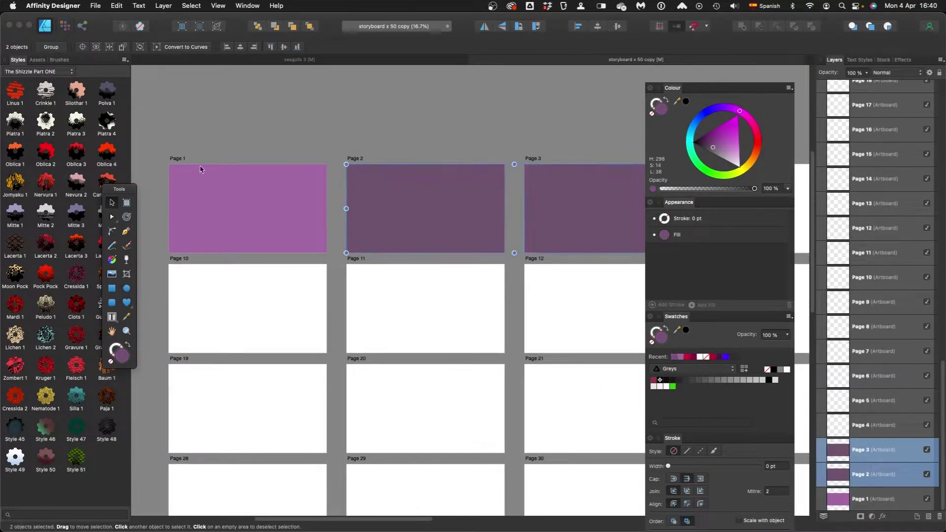
pyautogui.click(179, 161)
pyautogui.press('super+z')
# - Draw a circle in the middle of the Page 1 artboard with the Ellipse tool and shift the floating tool palette
pyautogui.click(127, 302)
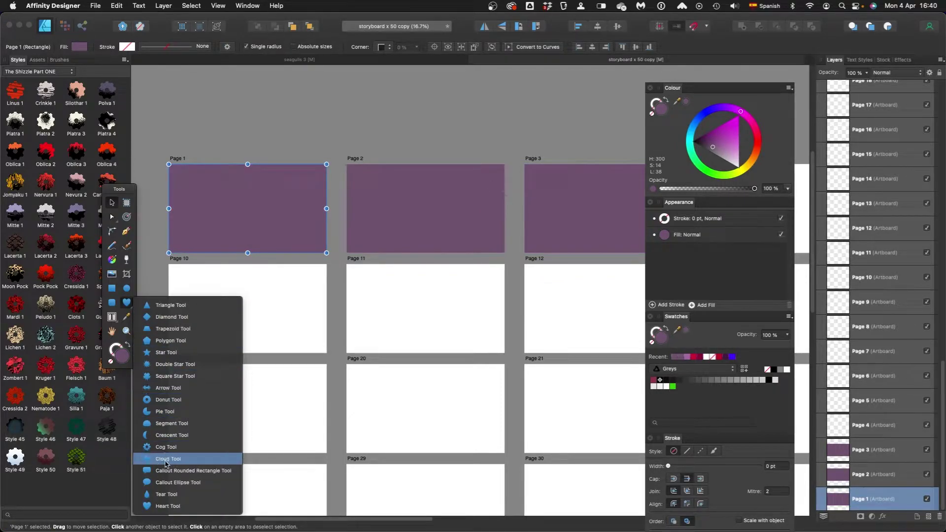
pyautogui.click(127, 289)
pyautogui.moveTo(216, 179); pyautogui.dragTo(278, 242)
pyautogui.moveTo(118, 193); pyautogui.dragTo(159, 211)
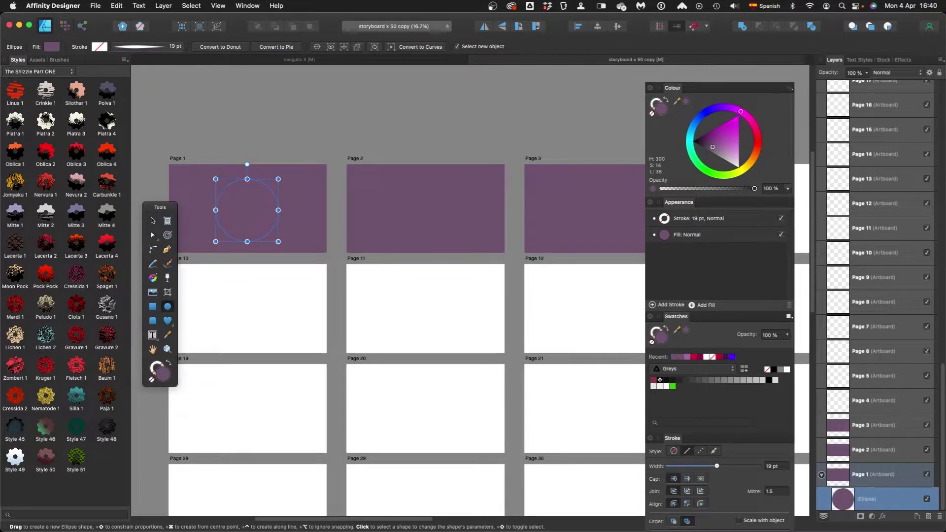
# - Build a snowman by styling the circle with Piatra 2 and stacking smaller copies above it, styled Piatra 1 and Piatra 3
pyautogui.click(49, 121)
pyautogui.moveTo(238, 176); pyautogui.dragTo(250, 240)
pyautogui.press('v')
pyautogui.moveTo(279, 211); pyautogui.dragTo(372, 208)
pyautogui.moveTo(350, 256); pyautogui.dragTo(350, 221)
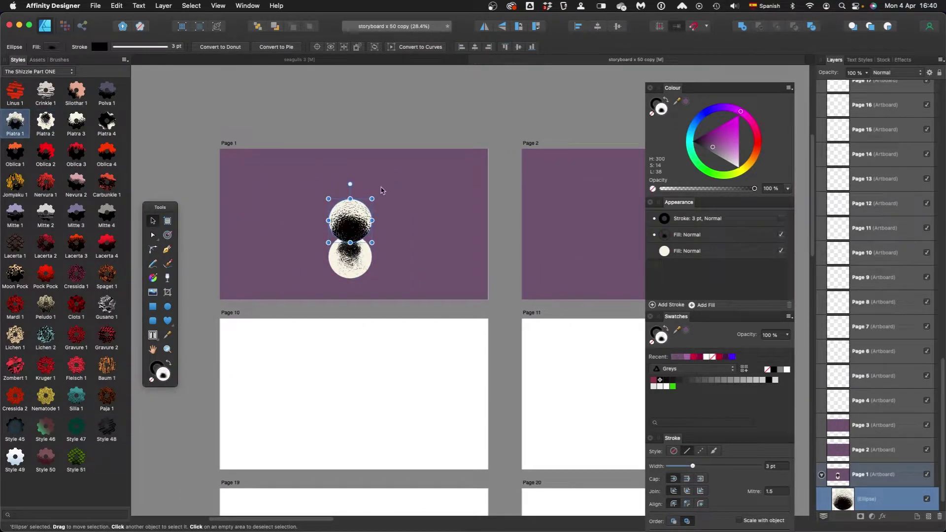
pyautogui.click(77, 122)
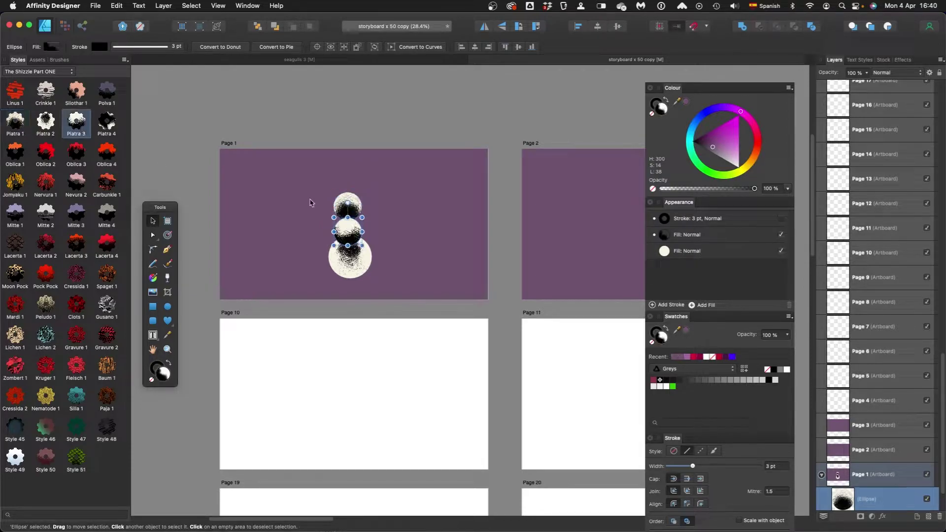
# - Bring the snowman's head circle to the front and reposition it so it overlaps the middle circle
pyautogui.scroll(5, 371, 232)
pyautogui.click(318, 160)
pyautogui.click(310, 27)
pyautogui.moveTo(308, 158); pyautogui.dragTo(306, 174)
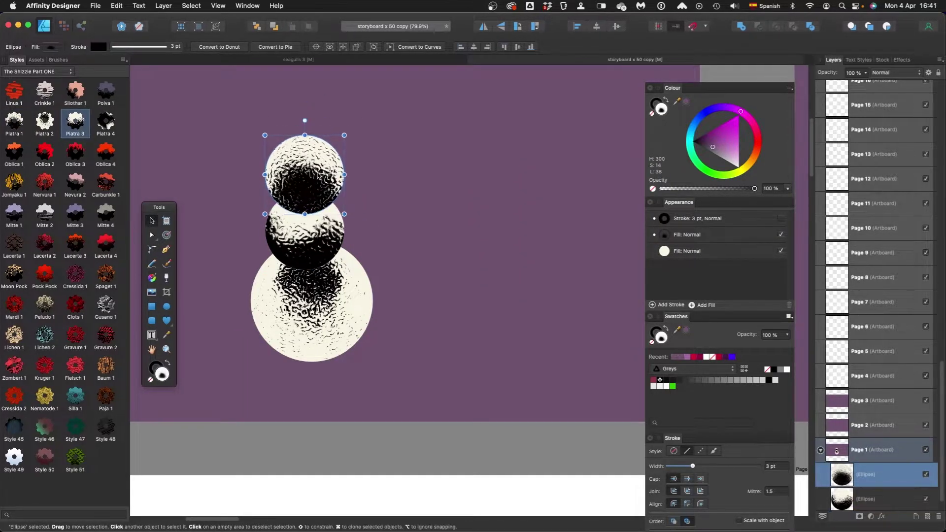
# - Adjust the direction and scale of the bitmap texture fills on the snowman's middle and base circles with the Fill tool
pyautogui.click(309, 238)
pyautogui.scroll(-3, 315, 256)
pyautogui.click(327, 285)
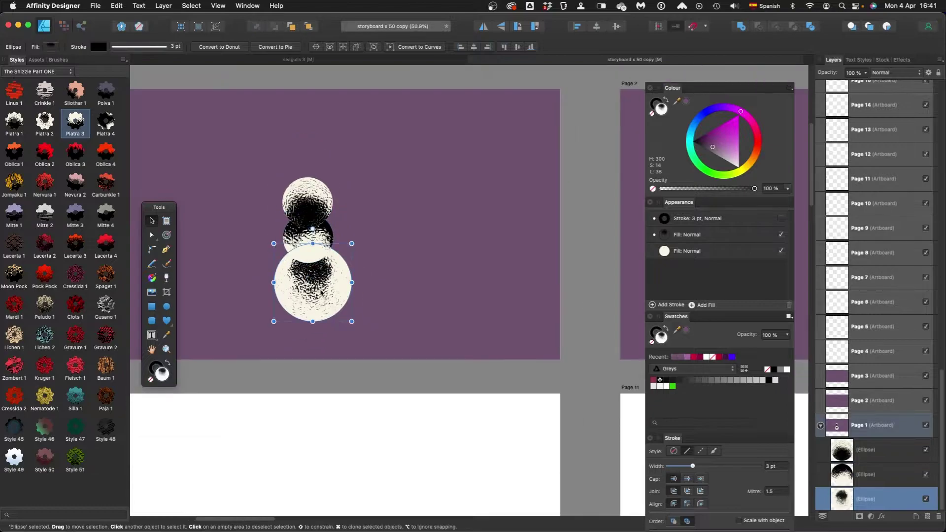
pyautogui.press('g')
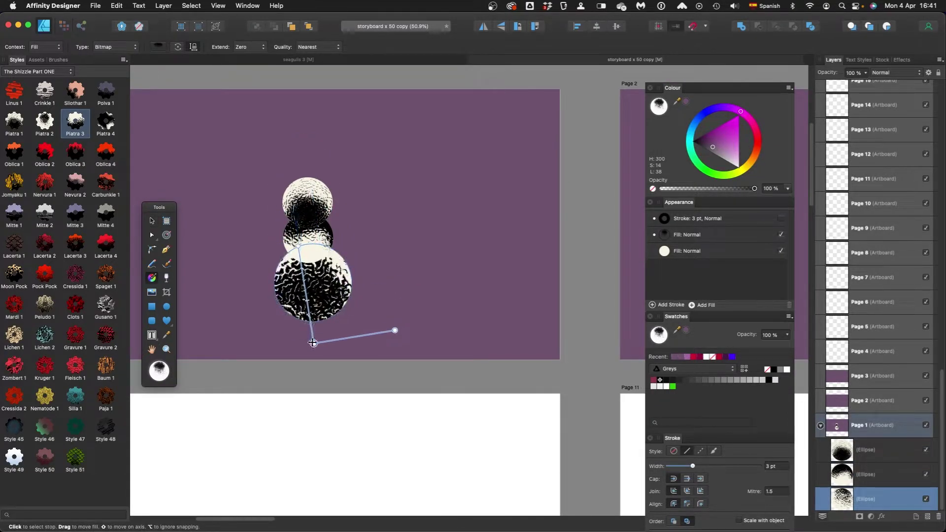
pyautogui.click(328, 257)
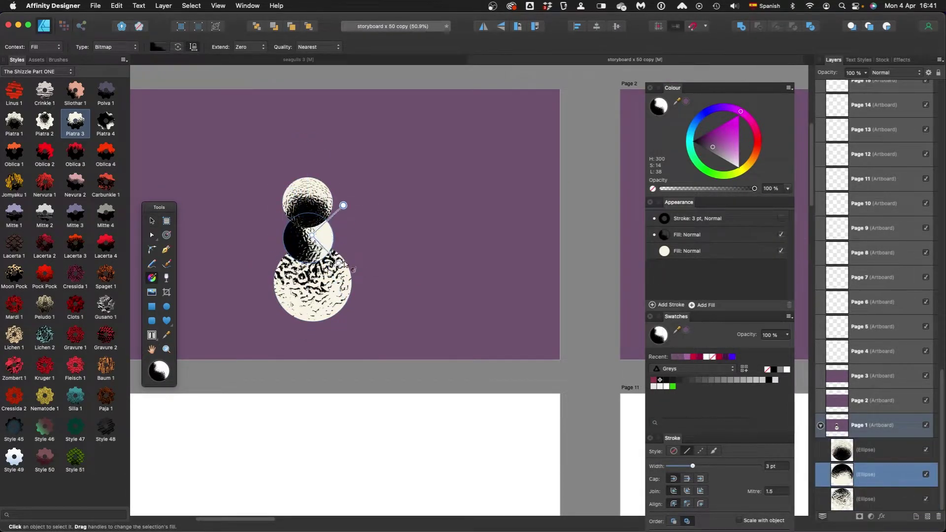
# - Undo the last texture fill rotation on the snowman's middle circle
pyautogui.press('z')
pyautogui.scroll(3, 289, 144)
pyautogui.scroll(-3, 316, 198)
pyautogui.press('super+z')
pyautogui.scroll(3, 301, 163)
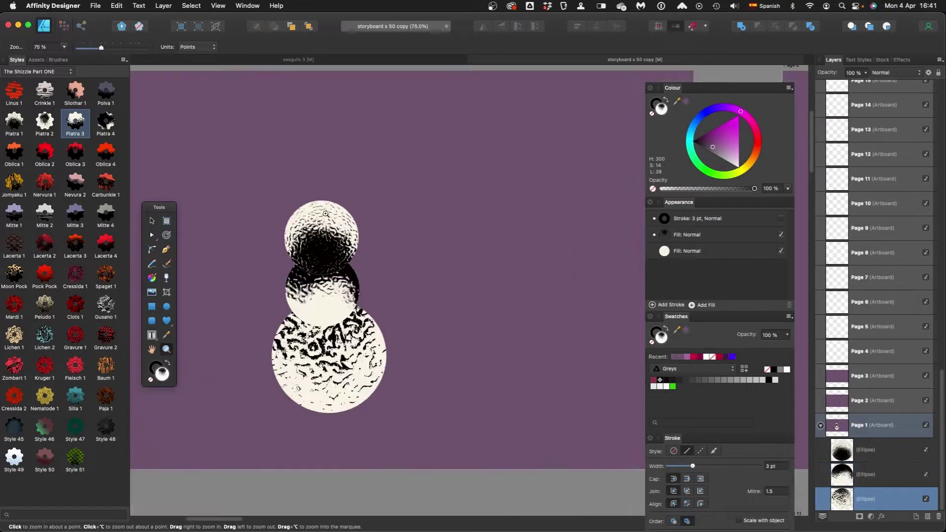
# - Select all three snowman circles on Page 1
pyautogui.scroll(-5, 331, 233)
pyautogui.moveTo(331, 233); pyautogui.dragTo(336, 233)
pyautogui.press('v')
pyautogui.press('super+a')
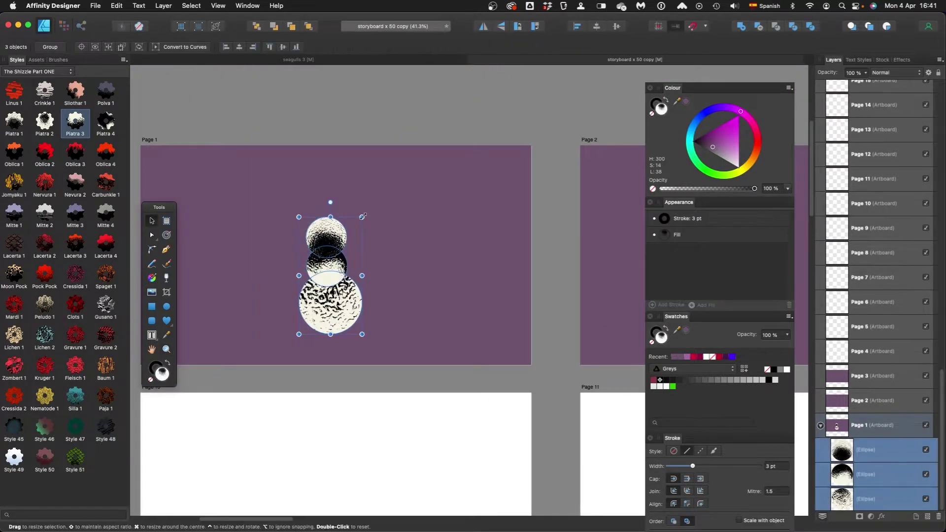
pyautogui.press('z')
pyautogui.scroll(2, 346, 216)
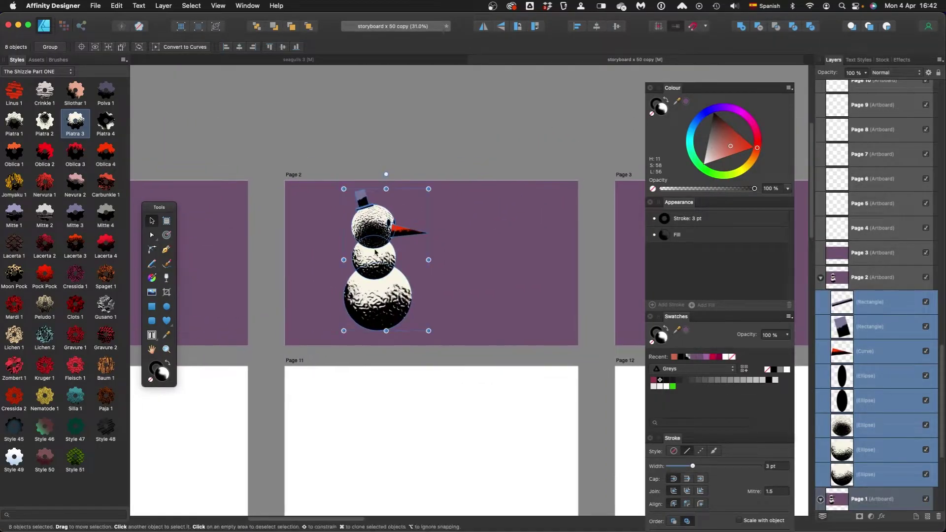
# - Tilt the complete snowman on Page 2 forward into a falling pose and move it right within the artboard
pyautogui.moveTo(387, 175); pyautogui.dragTo(460, 218)
pyautogui.moveTo(385, 248); pyautogui.dragTo(454, 248)
pyautogui.scroll(3, 364, 326)
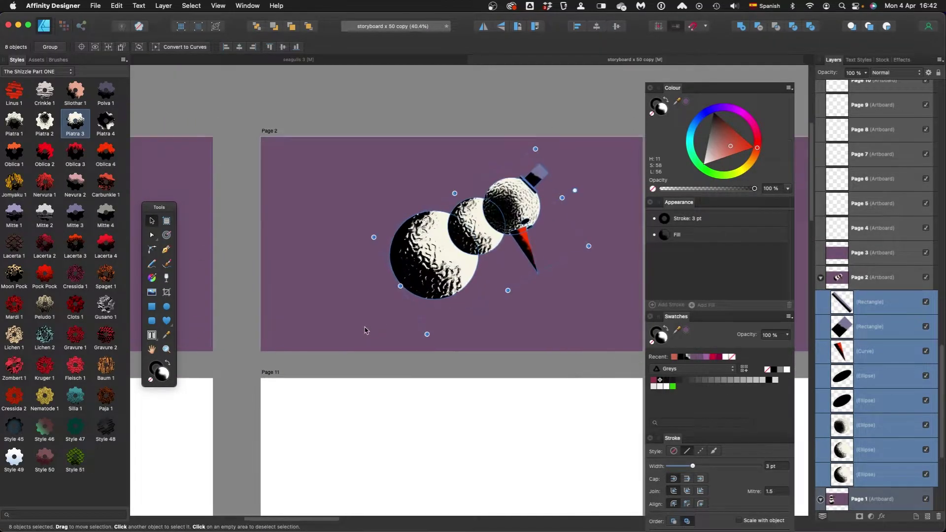
# - Draw a short tapered motion mark with the Pen tool and repeat it as three marks behind the falling snowman on Page 2
pyautogui.press('p')
pyautogui.click(363, 325)
pyautogui.click(349, 298)
pyautogui.press('v')
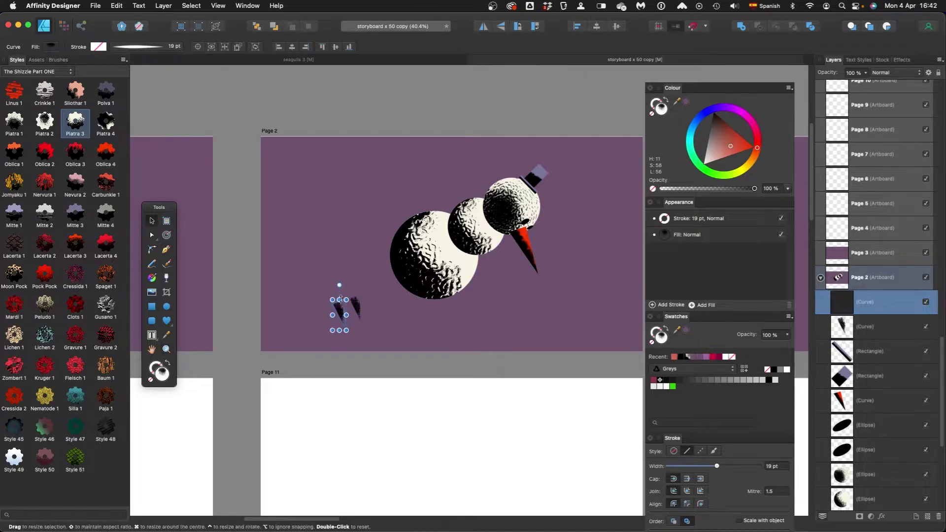
pyautogui.click(335, 308)
pyautogui.click(333, 249)
pyautogui.scroll(-3, 332, 249)
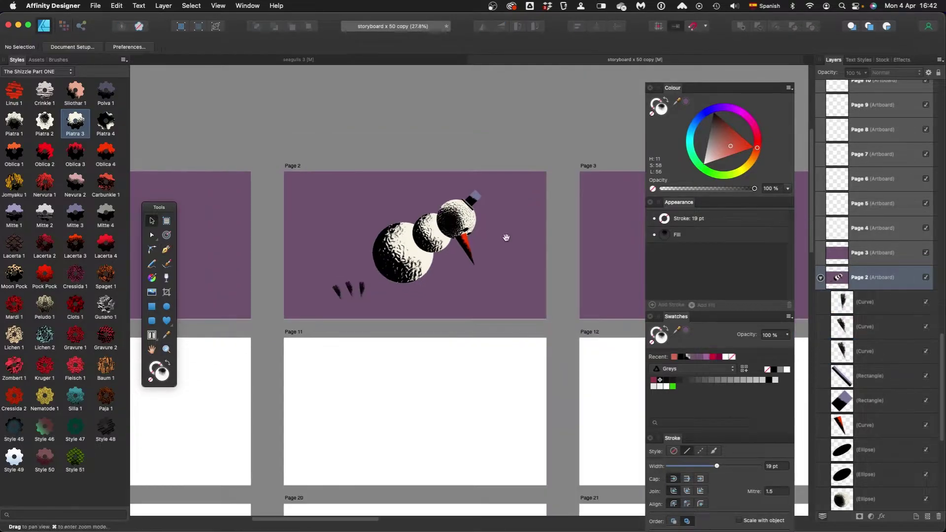
# - Copy the tilted snowman from Page 2 onto the Page 3 artboard
pyautogui.moveTo(501, 235); pyautogui.dragTo(389, 255)
pyautogui.click(179, 186)
pyautogui.moveTo(187, 138); pyautogui.dragTo(435, 381)
pyautogui.moveTo(286, 266); pyautogui.dragTo(579, 262)
# - Select the whole upright snowman on Page 1 and move it right within the artboard
pyautogui.click(318, 174)
pyautogui.moveTo(319, 174); pyautogui.dragTo(665, 185)
pyautogui.moveTo(177, 173); pyautogui.dragTo(396, 392)
pyautogui.moveTo(288, 303); pyautogui.dragTo(354, 303)
# - Draw an arched motion line behind the snowman on Page 1 with the Pen tool, using a black 19 pt stroke and no fill
pyautogui.press('p')
pyautogui.moveTo(275, 300); pyautogui.dragTo(261, 334)
pyautogui.click(261, 334)
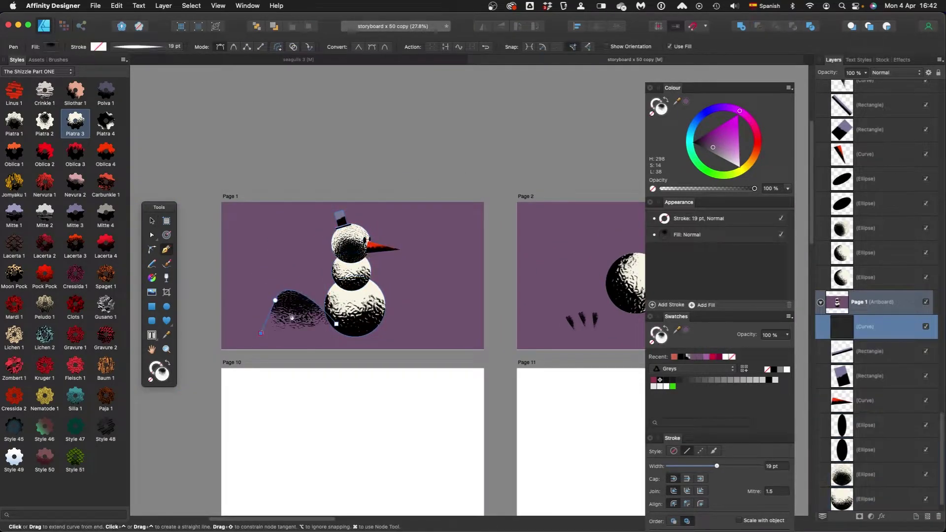
pyautogui.click(666, 100)
pyautogui.click(655, 104)
pyautogui.click(694, 143)
pyautogui.press('v')
pyautogui.press('a')
pyautogui.click(314, 302)
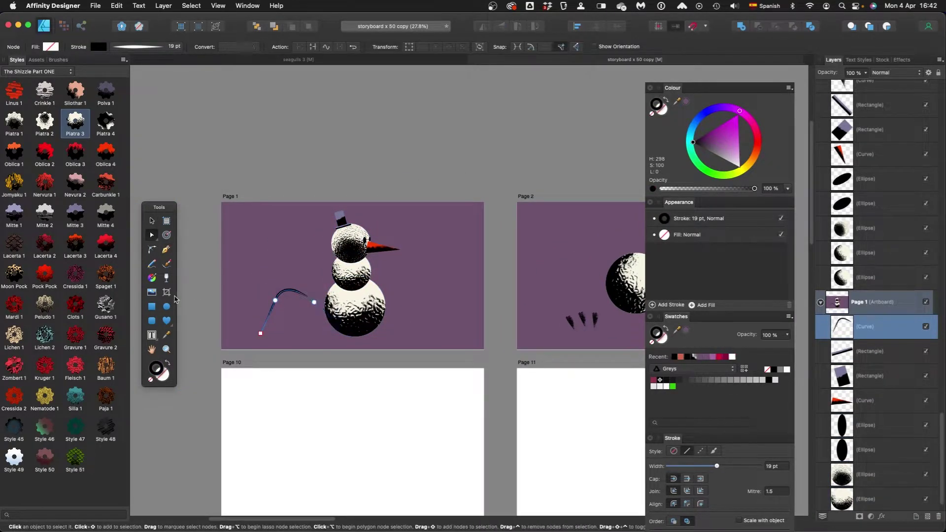
# - Draw a thin flat black ellipse beneath the Page 1 snowman as its shadow and lower its opacity
pyautogui.click(167, 306)
pyautogui.scroll(3, 335, 328)
pyautogui.moveTo(439, 321); pyautogui.dragTo(439, 323)
pyautogui.press('v')
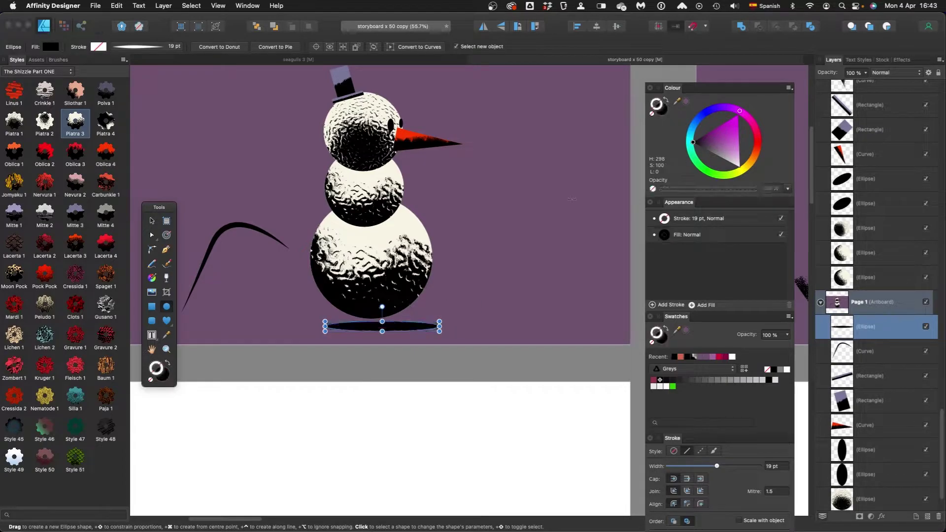
pyautogui.scroll(-2, 380, 338)
# - Reshape the arched motion line on Page 1 with the Node tool and lower its opacity to 20%
pyautogui.click(298, 262)
pyautogui.press('a')
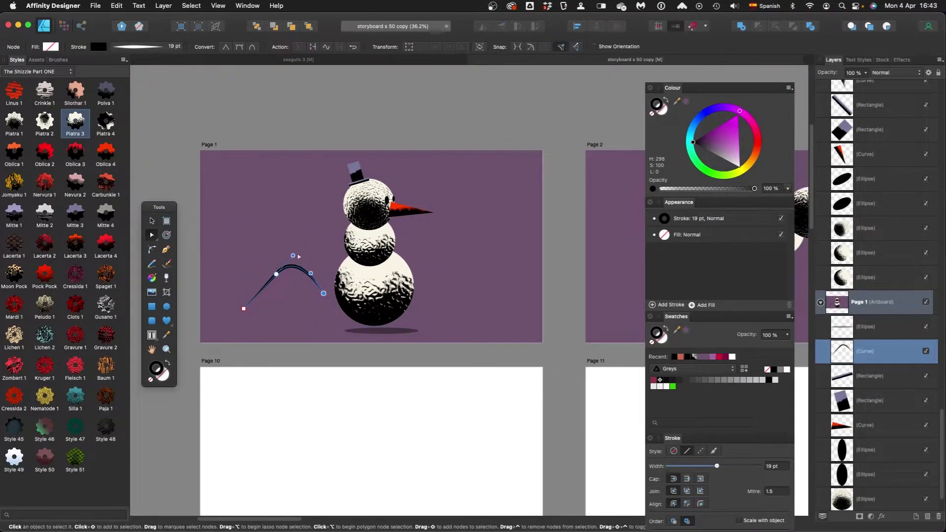
pyautogui.click(291, 246)
pyautogui.press('z')
pyautogui.click(295, 271)
pyautogui.press('2')
pyautogui.click(215, 117)
# - Pull the Page 3 snowman's head, middle and base apart so it looks broken, and switch to the Export Persona
pyautogui.scroll(-2, 347, 267)
pyautogui.moveTo(515, 217); pyautogui.dragTo(370, 212)
pyautogui.hscroll(5, 340, 143)
pyautogui.click(484, 213)
pyautogui.scroll(3, 538, 240)
pyautogui.moveTo(546, 96); pyautogui.dragTo(396, 261)
pyautogui.moveTo(434, 185); pyautogui.dragTo(481, 192)
pyautogui.click(395, 204)
pyautogui.moveTo(337, 248); pyautogui.dragTo(297, 306)
pyautogui.scroll(-4, 479, 184)
pyautogui.click(81, 28)
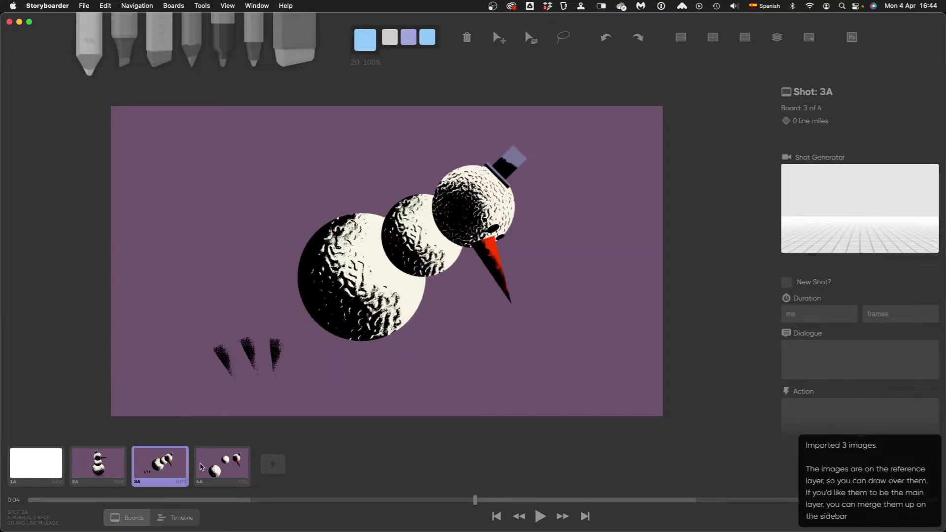
# - Delete the blank first board and enter the dialogue "Hello I am the snowman" for the upright snowman board
pyautogui.click(39, 465)
pyautogui.press('Delete')
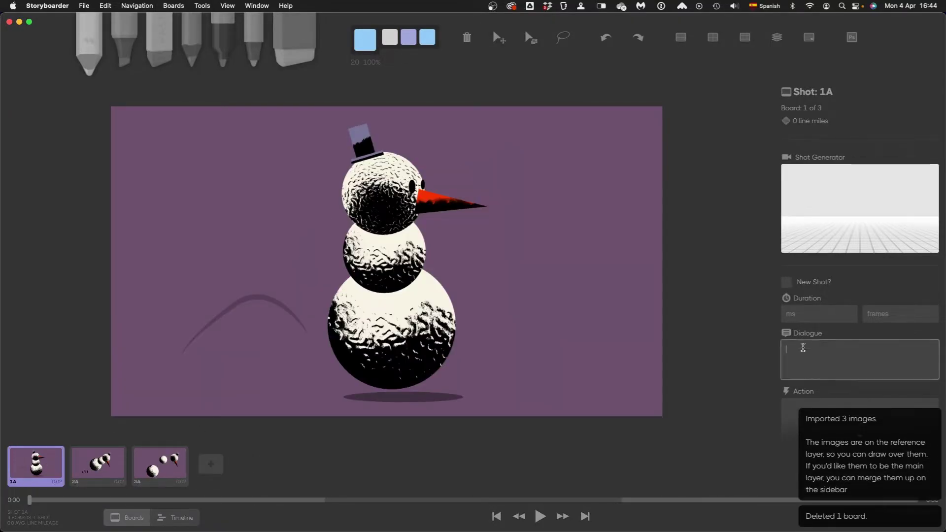
pyautogui.write('Hello I am the sn')
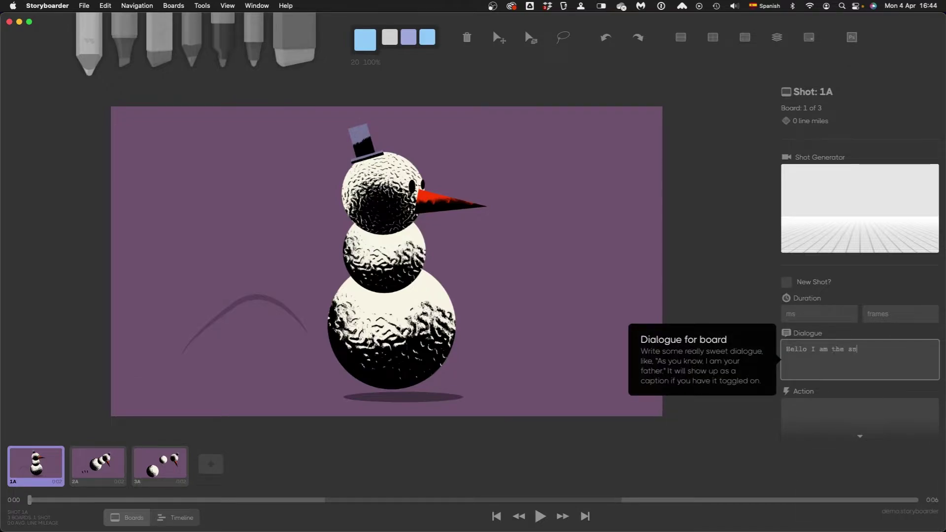
pyautogui.write('owman')
# - Enter the action "Snowman bounces" and the note "The Shizzle is available to buy on the Affinity" for board 1A
pyautogui.scroll(-5, 817, 420)
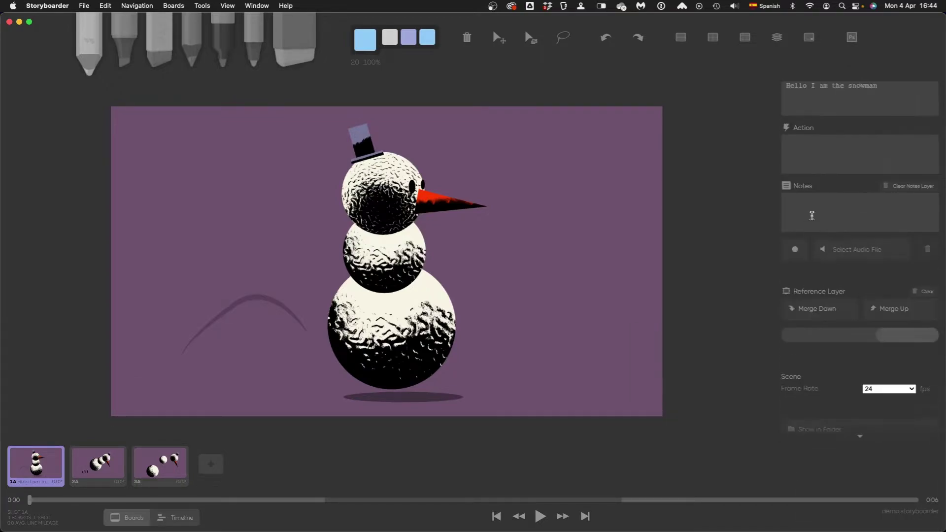
pyautogui.click(822, 159)
pyautogui.write('Snowman bounces')
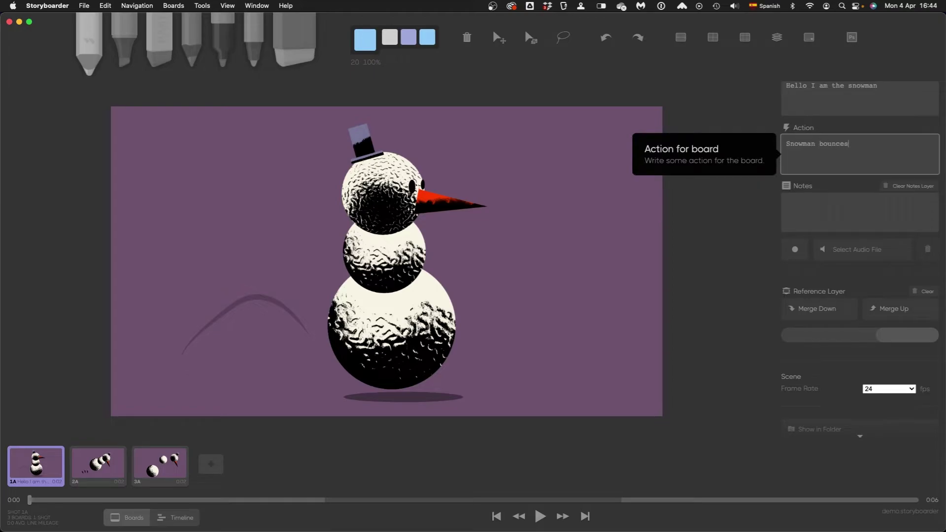
pyautogui.click(875, 204)
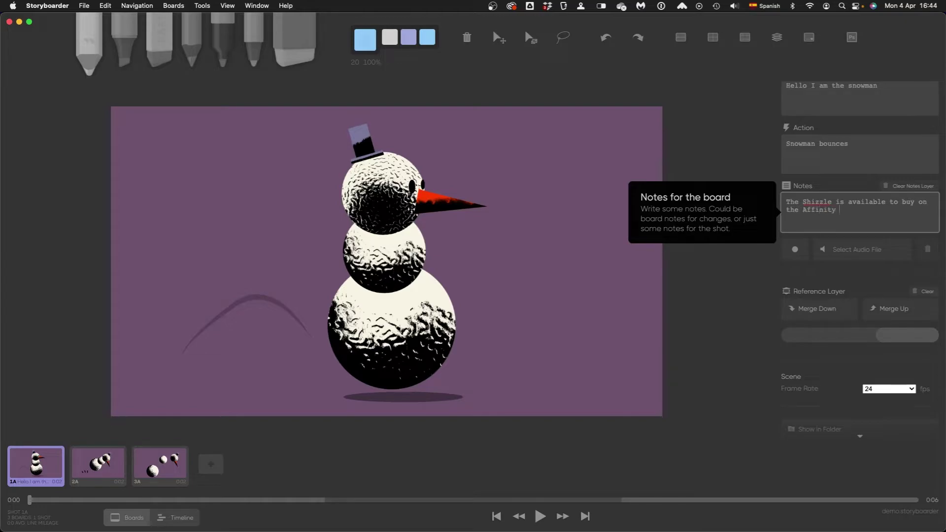
# - Enter the action "Snowman trips" for board 2A
pyautogui.click(103, 466)
pyautogui.click(804, 168)
pyautogui.write('Snowman')
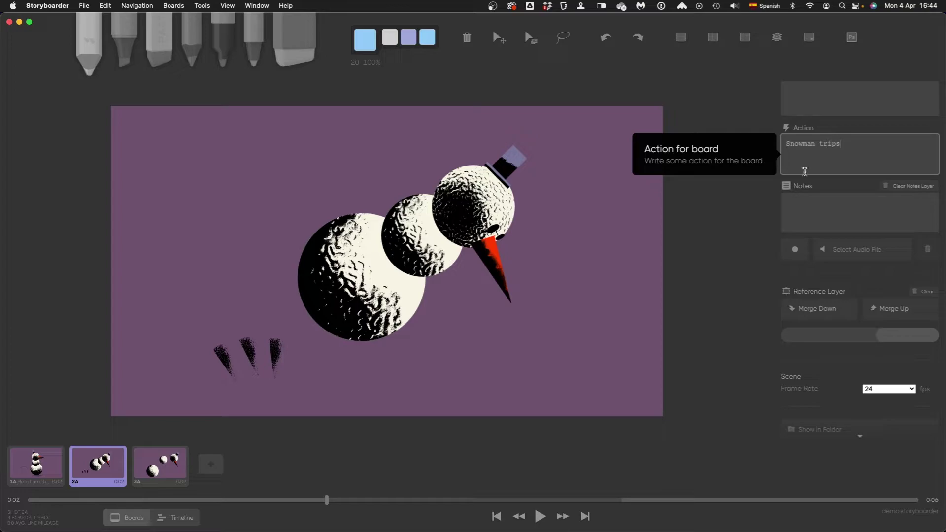
# - Enter the action "Snowman breaks apart" and a dialogue line starting with "Oh" for board 3A
pyautogui.click(157, 446)
pyautogui.click(811, 149)
pyautogui.write('Snow')
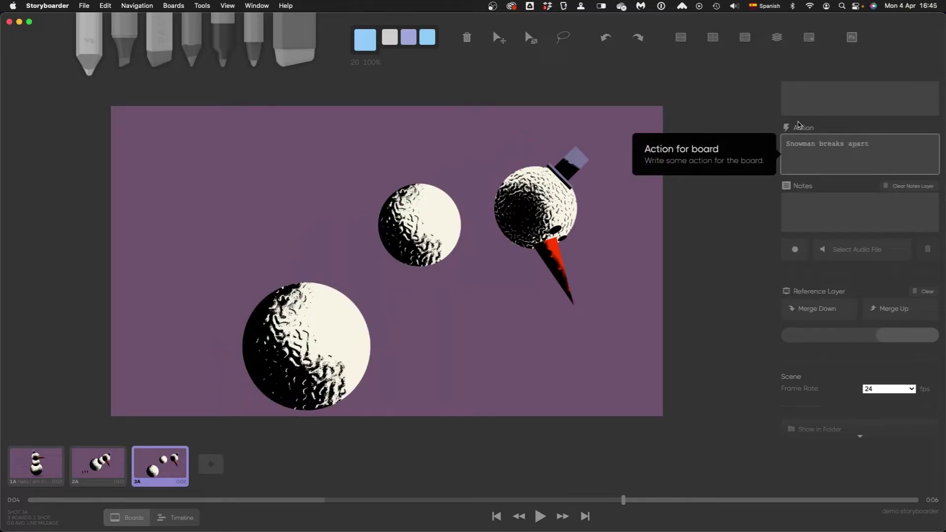
pyautogui.scroll(5, 793, 123)
pyautogui.click(808, 330)
pyautogui.write('Oh')
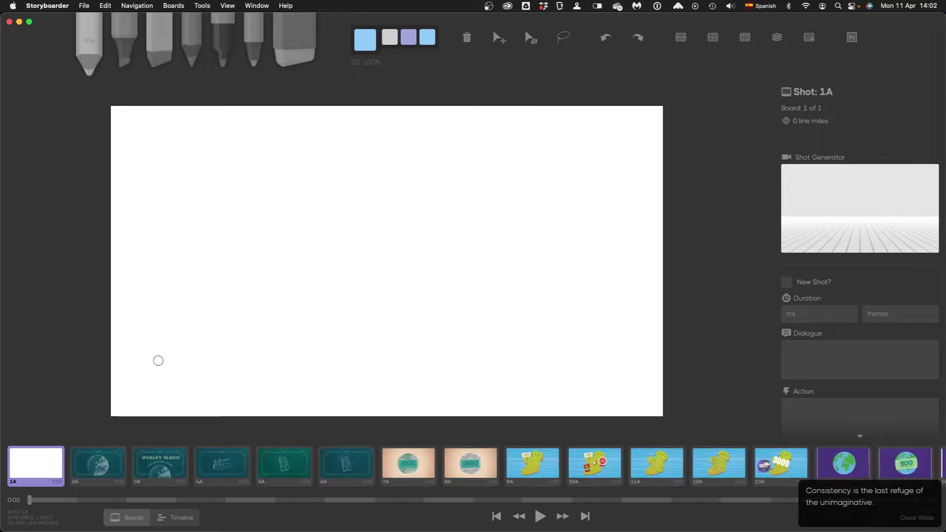
# - Browse the imported illustration boards up to 10A and open the print or PDF export
pyautogui.click(161, 466)
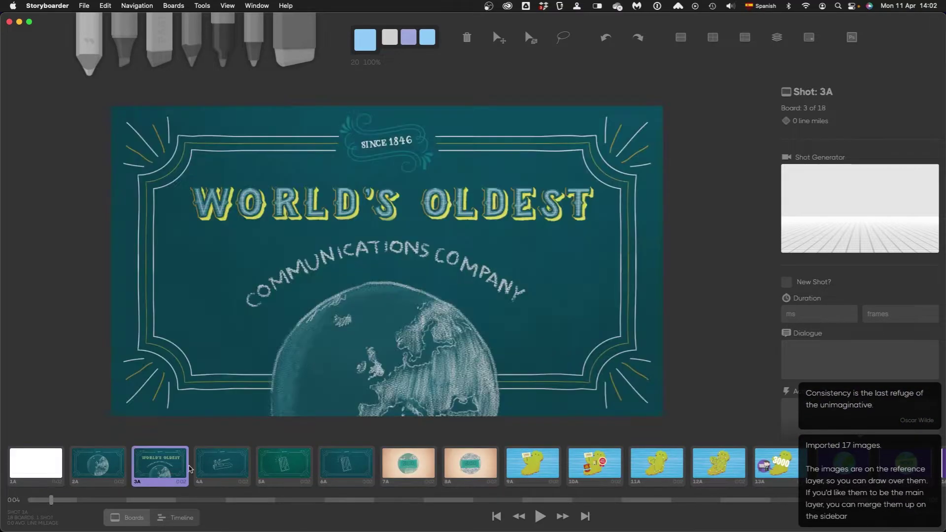
pyautogui.click(284, 466)
pyautogui.click(409, 466)
pyautogui.click(582, 461)
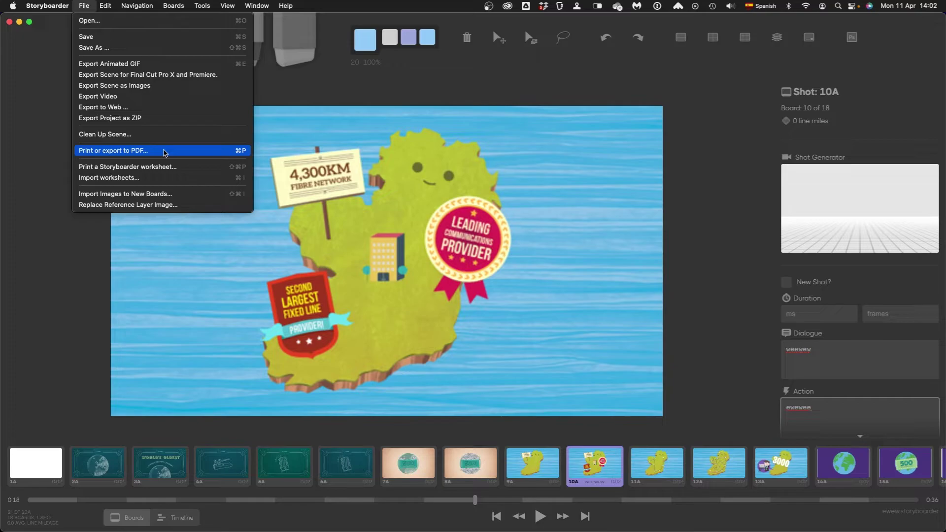
pyautogui.click(164, 153)
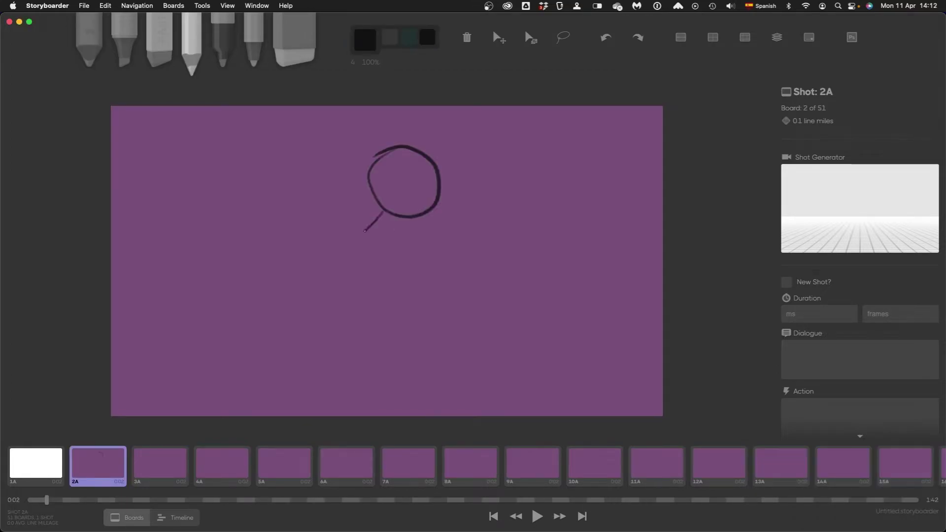
# - Pencil the running cartoon character on board 2A, adding its body, legs, arms, hands and smiling face
pyautogui.moveTo(382, 212); pyautogui.dragTo(323, 285)
pyautogui.moveTo(403, 219)
pyautogui.mouseDown()
pyautogui.moveTo(345, 332)
pyautogui.moveTo(308, 286)
pyautogui.mouseUp()
pyautogui.moveTo(393, 317)
pyautogui.mouseDown()
pyautogui.moveTo(405, 347)
pyautogui.moveTo(451, 336)
pyautogui.mouseUp()
pyautogui.moveTo(330, 325)
pyautogui.mouseDown()
pyautogui.moveTo(293, 315)
pyautogui.moveTo(317, 318)
pyautogui.mouseUp()
pyautogui.moveTo(377, 223); pyautogui.dragTo(300, 232)
pyautogui.moveTo(361, 220)
pyautogui.mouseDown()
pyautogui.moveTo(311, 230)
pyautogui.moveTo(303, 246)
pyautogui.mouseUp()
pyautogui.moveTo(409, 269)
pyautogui.mouseDown()
pyautogui.moveTo(459, 260)
pyautogui.moveTo(472, 217)
pyautogui.moveTo(455, 240)
pyautogui.moveTo(475, 246)
pyautogui.mouseUp()
pyautogui.moveTo(300, 227)
pyautogui.mouseDown()
pyautogui.moveTo(277, 252)
pyautogui.moveTo(289, 233)
pyautogui.mouseUp()
pyautogui.moveTo(392, 163)
pyautogui.mouseDown()
pyautogui.moveTo(418, 160)
pyautogui.moveTo(414, 187)
pyautogui.moveTo(394, 198)
pyautogui.mouseUp()
pyautogui.click(423, 171)
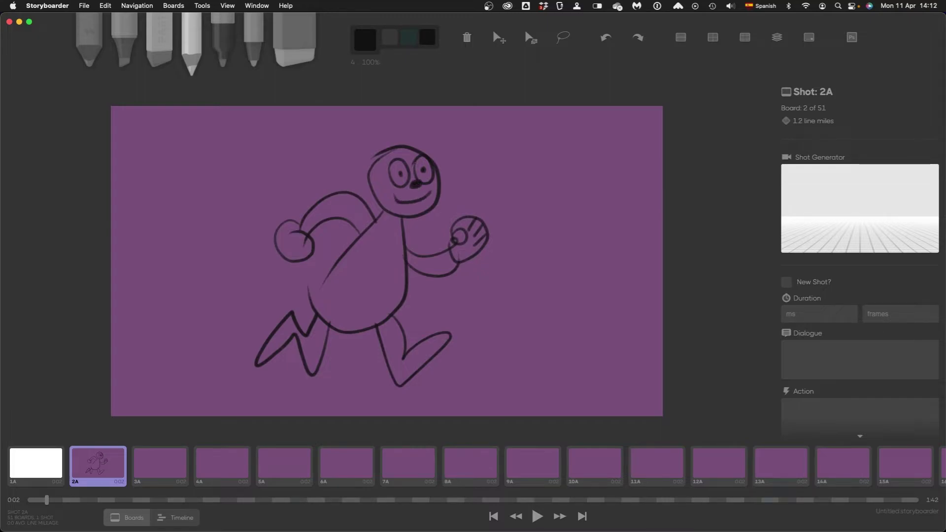
# - Turn on onion skinning on board 3A to show the runner drawn on board 2A
pyautogui.click(167, 468)
pyautogui.click(98, 466)
pyautogui.click(155, 460)
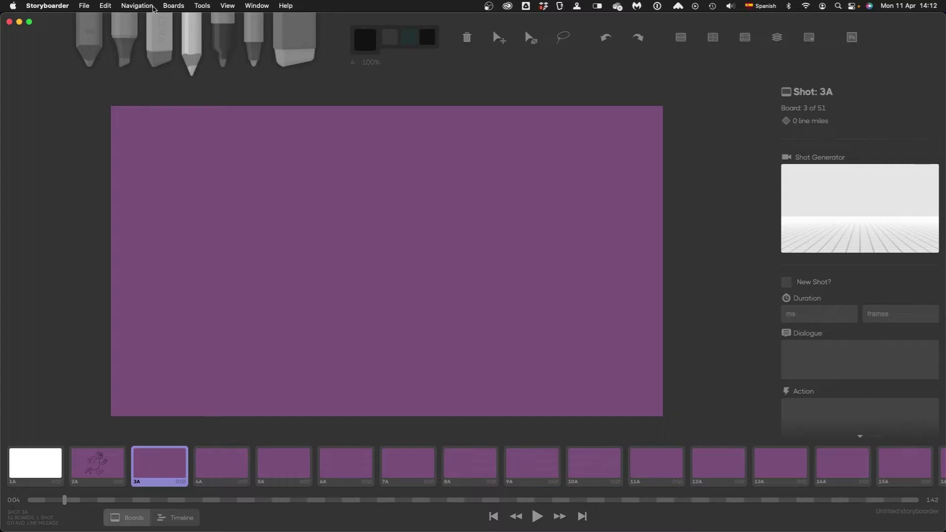
pyautogui.click(174, 5)
pyautogui.moveTo(198, 7)
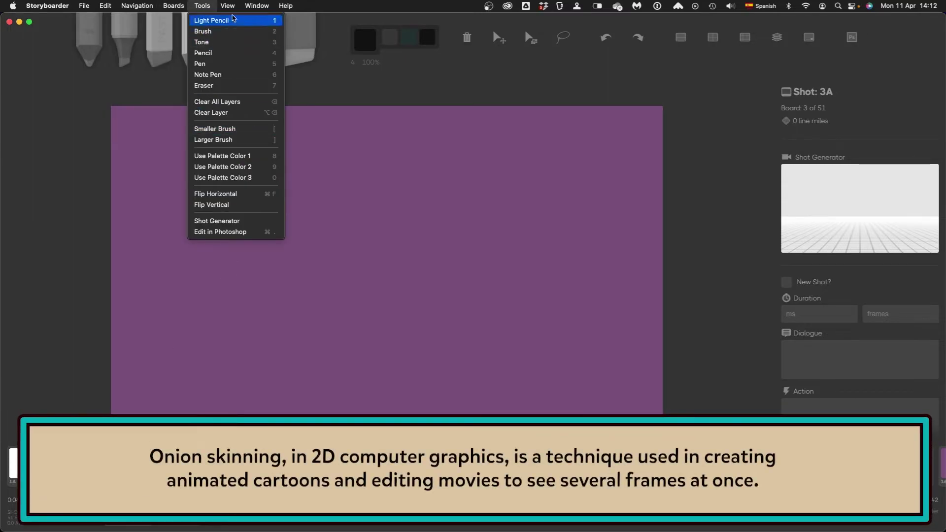
pyautogui.click(231, 90)
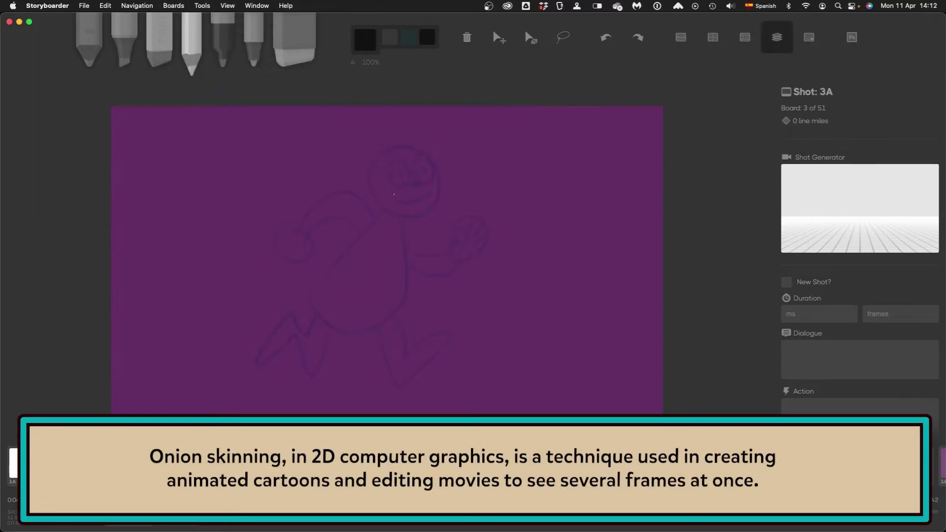
pyautogui.moveTo(414, 150)
pyautogui.mouseDown()
pyautogui.moveTo(429, 209)
pyautogui.moveTo(408, 188)
pyautogui.moveTo(423, 163)
pyautogui.mouseUp()
pyautogui.press('super+z')
pyautogui.press('super+z')
# - Draw the runner's second pose on board 3A over the onion skin, slightly ahead, with head, body, legs and arms
pyautogui.moveTo(410, 194)
pyautogui.mouseDown()
pyautogui.moveTo(428, 198)
pyautogui.moveTo(305, 315)
pyautogui.moveTo(407, 211)
pyautogui.mouseUp()
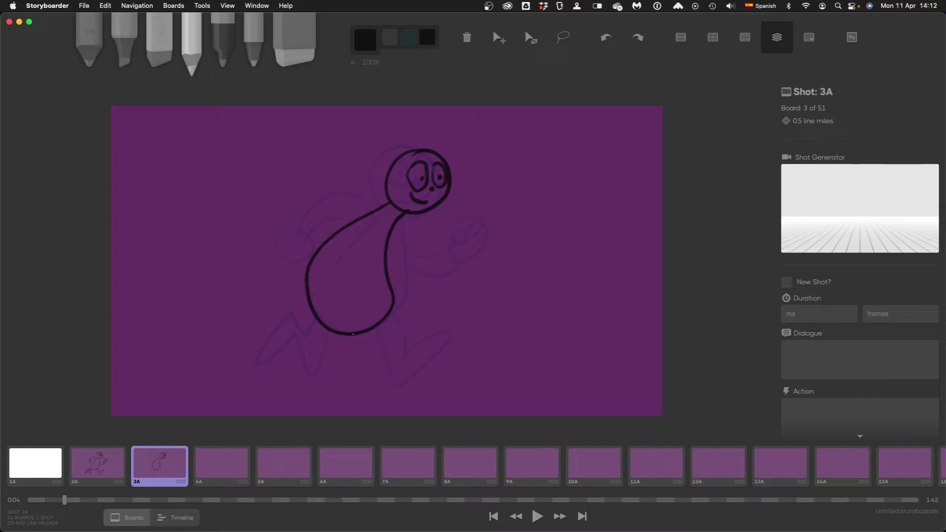
pyautogui.moveTo(353, 334); pyautogui.dragTo(327, 374)
pyautogui.moveTo(369, 336); pyautogui.dragTo(316, 375)
pyautogui.moveTo(382, 322)
pyautogui.mouseDown()
pyautogui.moveTo(423, 304)
pyautogui.moveTo(373, 345)
pyautogui.mouseUp()
pyautogui.moveTo(357, 221); pyautogui.dragTo(388, 282)
pyautogui.moveTo(389, 250)
pyautogui.mouseDown()
pyautogui.moveTo(413, 282)
pyautogui.moveTo(404, 280)
pyautogui.mouseUp()
pyautogui.moveTo(380, 202)
pyautogui.mouseDown()
pyautogui.moveTo(313, 198)
pyautogui.moveTo(333, 209)
pyautogui.moveTo(348, 138)
pyautogui.moveTo(329, 181)
pyautogui.moveTo(352, 213)
pyautogui.mouseUp()
pyautogui.press('super+z')
# - Compare the runner's poses by switching back and forth between boards 2A and 3A
pyautogui.click(115, 470)
pyautogui.click(145, 470)
pyautogui.click(115, 470)
pyautogui.click(147, 470)
pyautogui.click(113, 470)
pyautogui.click(146, 469)
# - Draw the runner's third pose on board 4A with the body leaning forward, arms, legs, wide eyes and a ground shadow
pyautogui.click(213, 463)
pyautogui.moveTo(468, 153)
pyautogui.mouseDown()
pyautogui.moveTo(460, 212)
pyautogui.moveTo(438, 194)
pyautogui.moveTo(396, 297)
pyautogui.moveTo(419, 319)
pyautogui.moveTo(377, 303)
pyautogui.mouseUp()
pyautogui.moveTo(451, 214)
pyautogui.mouseDown()
pyautogui.moveTo(420, 271)
pyautogui.moveTo(524, 273)
pyautogui.moveTo(493, 291)
pyautogui.mouseUp()
pyautogui.moveTo(462, 165); pyautogui.dragTo(503, 181)
pyautogui.click(467, 173)
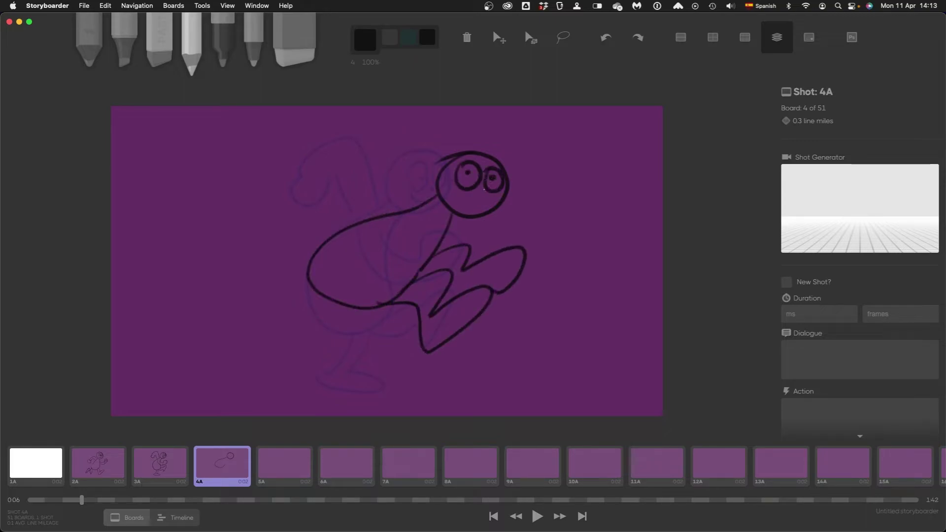
pyautogui.moveTo(363, 225); pyautogui.dragTo(354, 313)
pyautogui.moveTo(400, 218); pyautogui.dragTo(362, 347)
pyautogui.moveTo(402, 315); pyautogui.dragTo(414, 353)
pyautogui.moveTo(341, 396); pyautogui.dragTo(408, 391)
# - Review the run by stepping through boards 2A to 4A and playing the sequence
pyautogui.click(114, 462)
pyautogui.click(159, 467)
pyautogui.click(218, 467)
pyautogui.click(160, 467)
pyautogui.click(106, 469)
pyautogui.click(533, 518)
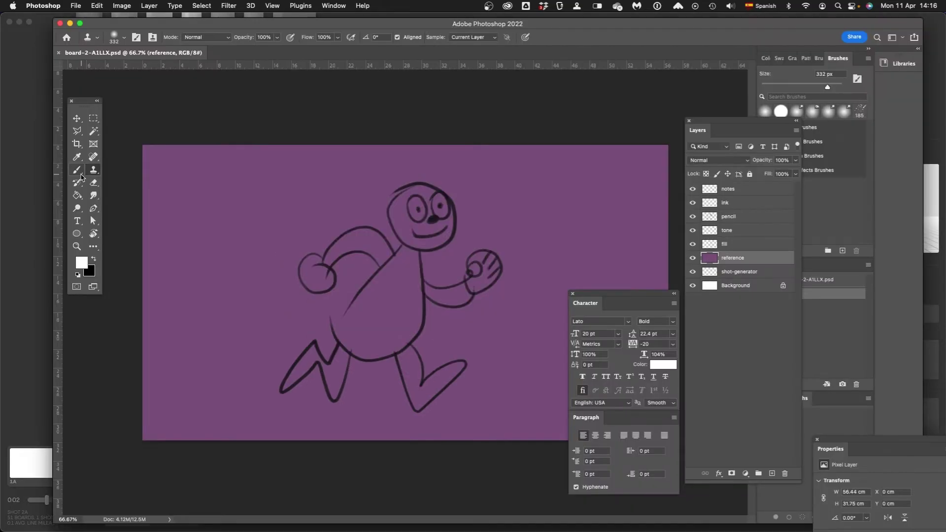
# - Paint a white cloud outline on each side of board 2A's runner with a 14 px brush and return to Storyboarder
pyautogui.click(78, 171)
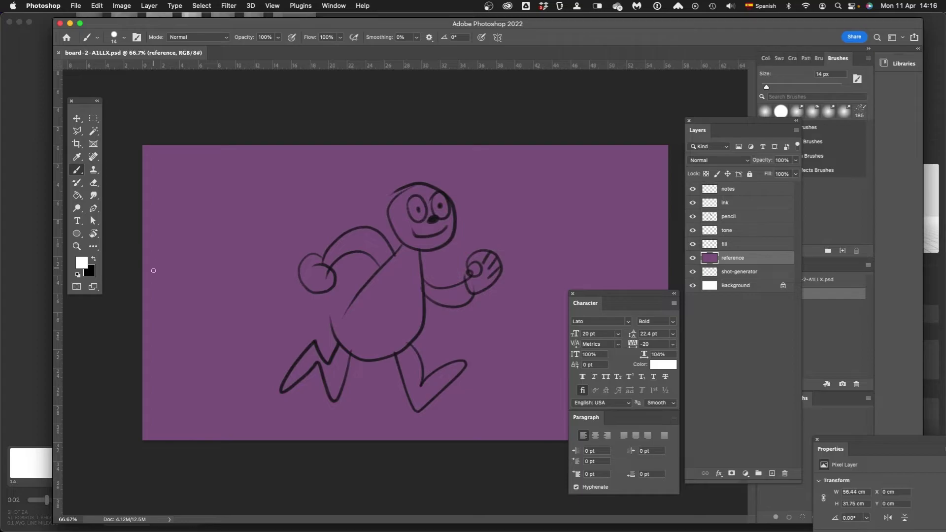
pyautogui.moveTo(205, 201)
pyautogui.mouseDown()
pyautogui.moveTo(240, 253)
pyautogui.moveTo(256, 239)
pyautogui.moveTo(252, 211)
pyautogui.mouseUp()
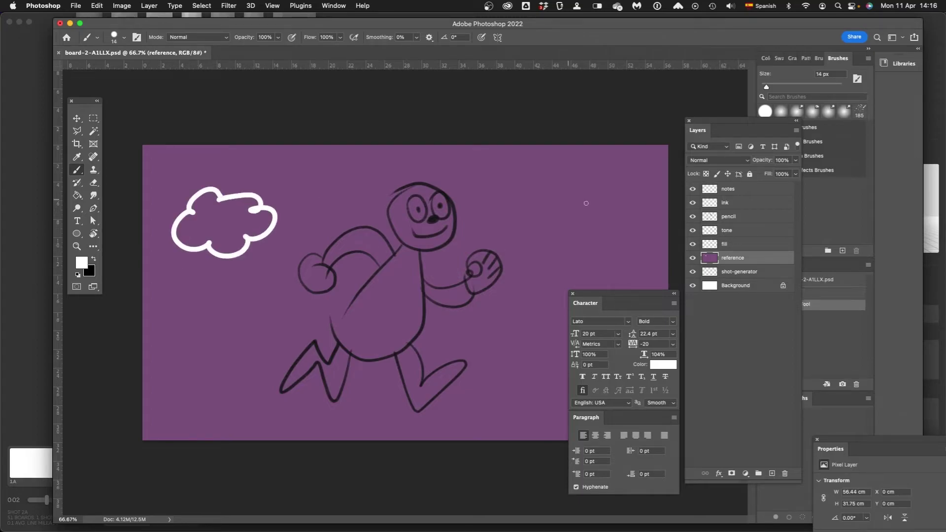
pyautogui.moveTo(609, 192)
pyautogui.mouseDown()
pyautogui.moveTo(559, 212)
pyautogui.moveTo(601, 234)
pyautogui.moveTo(636, 229)
pyautogui.moveTo(642, 209)
pyautogui.moveTo(598, 198)
pyautogui.mouseUp()
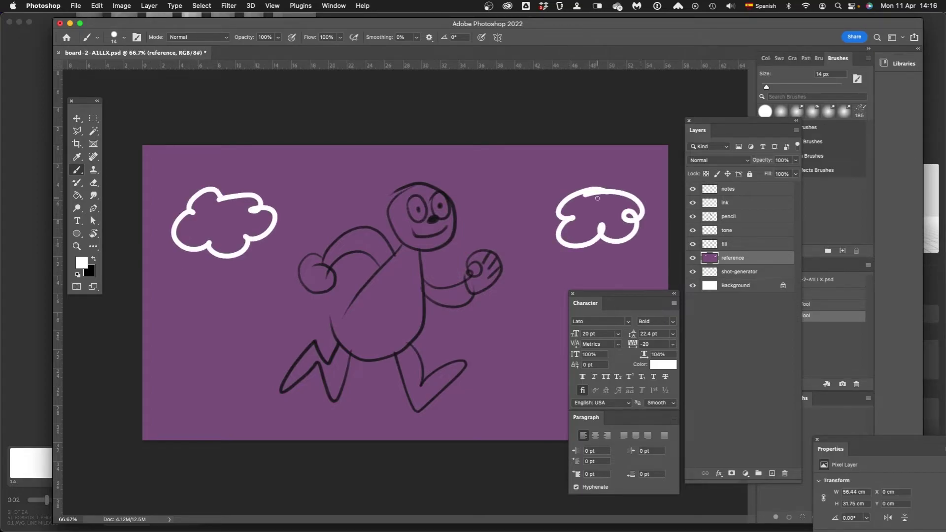
pyautogui.press('super+Tab')
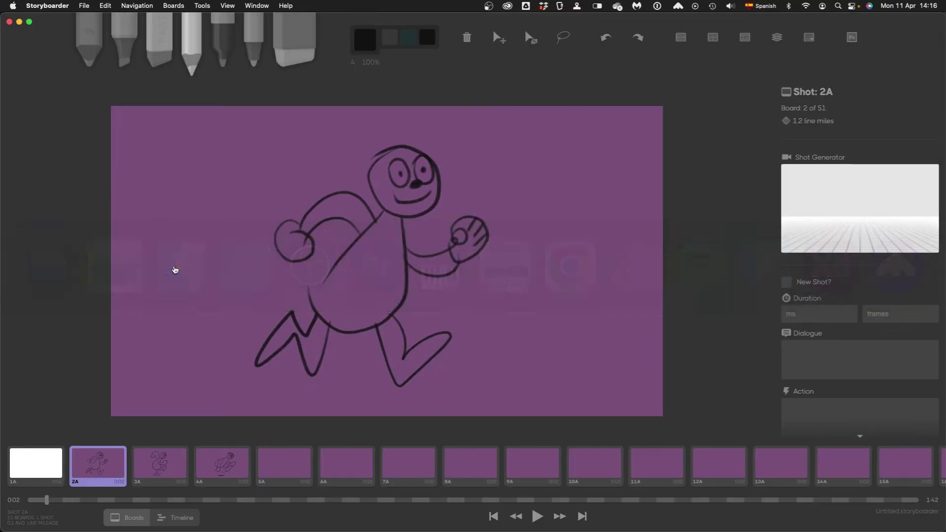
pyautogui.click(113, 282)
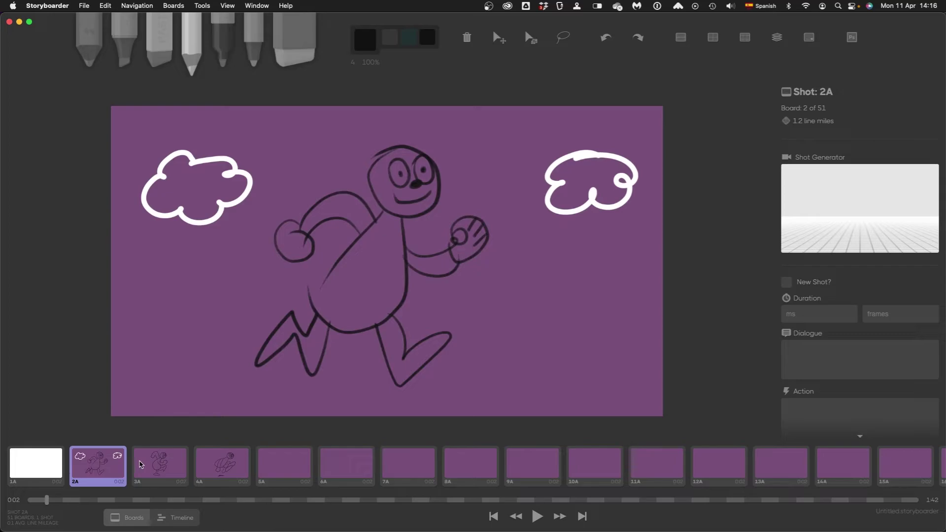
# - Open board 3A in Photoshop, paint two white cloud outlines beside the runner, save the file and return to Storyboarder
pyautogui.click(142, 464)
pyautogui.click(852, 37)
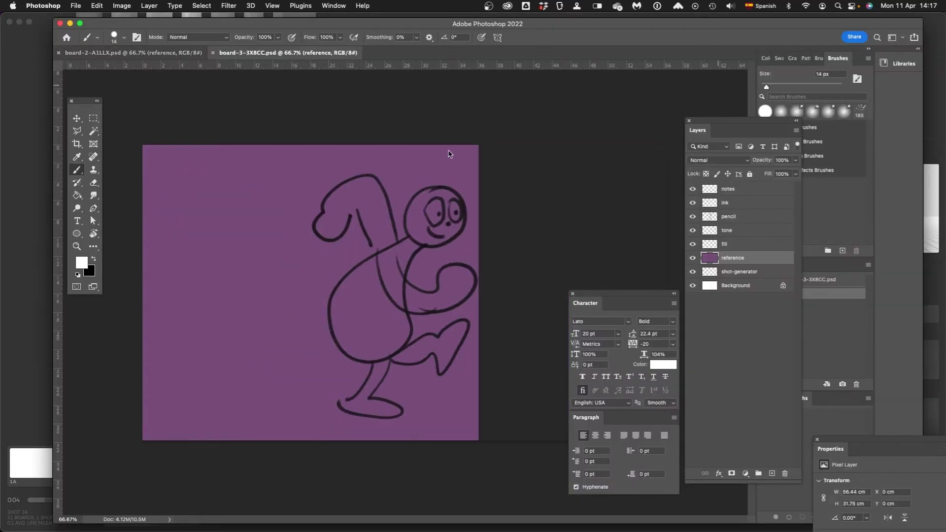
pyautogui.moveTo(276, 186)
pyautogui.mouseDown()
pyautogui.moveTo(253, 241)
pyautogui.moveTo(297, 220)
pyautogui.moveTo(282, 186)
pyautogui.mouseUp()
pyautogui.moveTo(665, 173)
pyautogui.mouseDown()
pyautogui.moveTo(621, 183)
pyautogui.moveTo(634, 230)
pyautogui.moveTo(665, 168)
pyautogui.mouseUp()
pyautogui.press('super+s')
pyautogui.press('super+Tab')
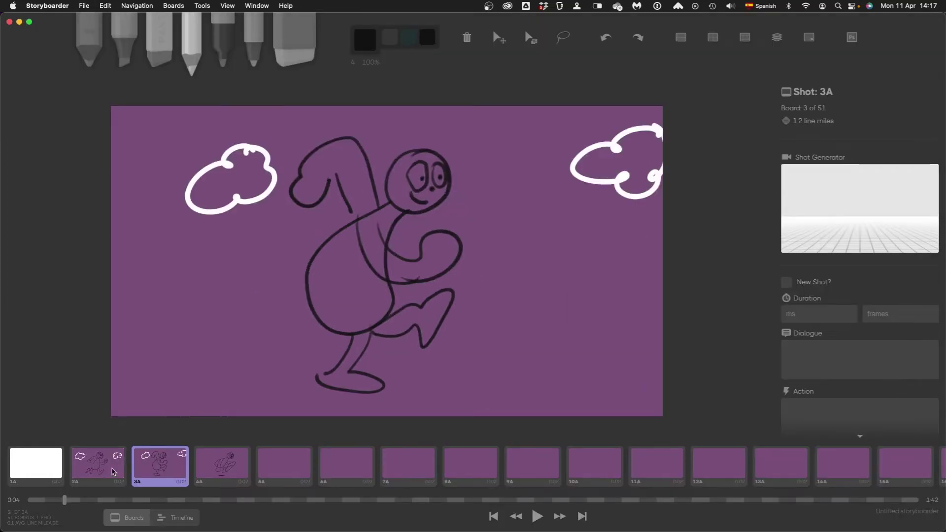
# - Flip back and forth between boards 2A and 3A to compare the runner and the cloud positions
pyautogui.click(114, 472)
pyautogui.click(137, 471)
pyautogui.click(127, 471)
pyautogui.click(141, 472)
pyautogui.click(94, 469)
pyautogui.click(151, 471)
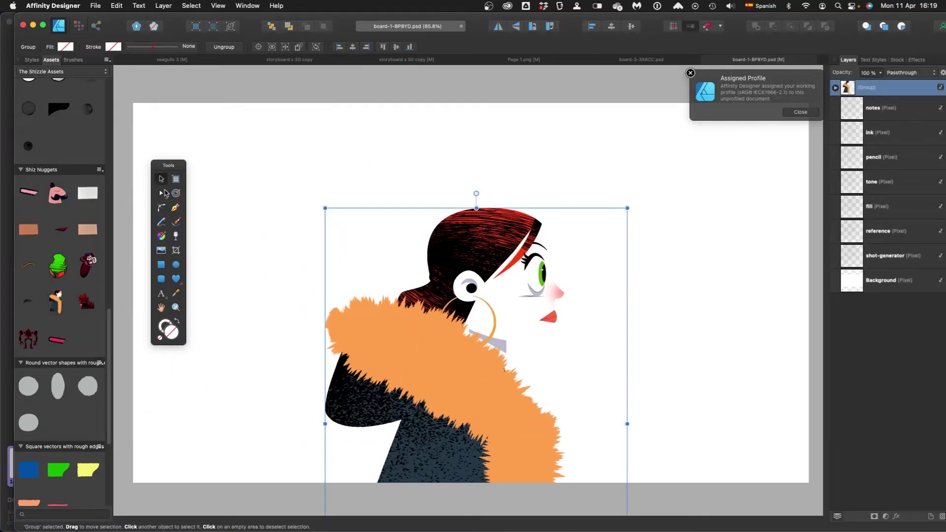
# - In Affinity Designer, cover the whole page with a salmon-pink rectangle and place it directly above the Background layer
pyautogui.click(163, 266)
pyautogui.moveTo(134, 98); pyautogui.dragTo(820, 502)
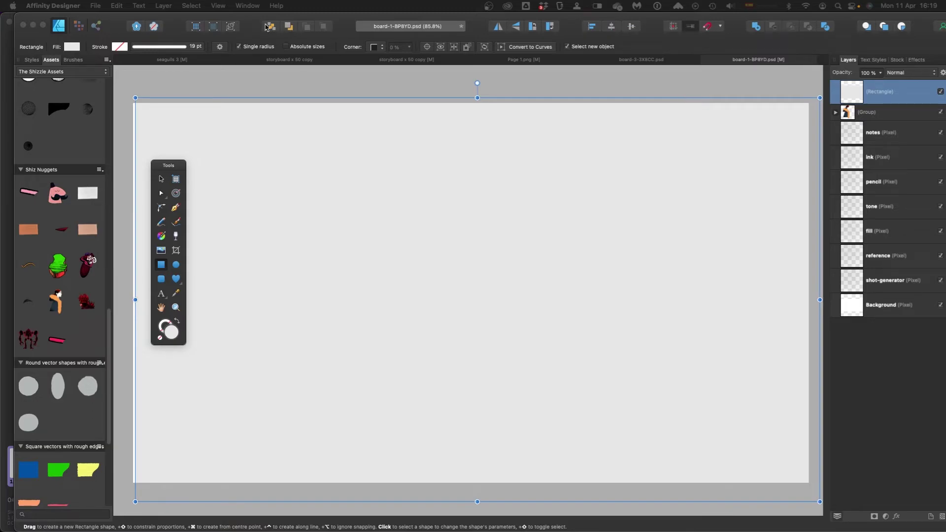
pyautogui.click(271, 26)
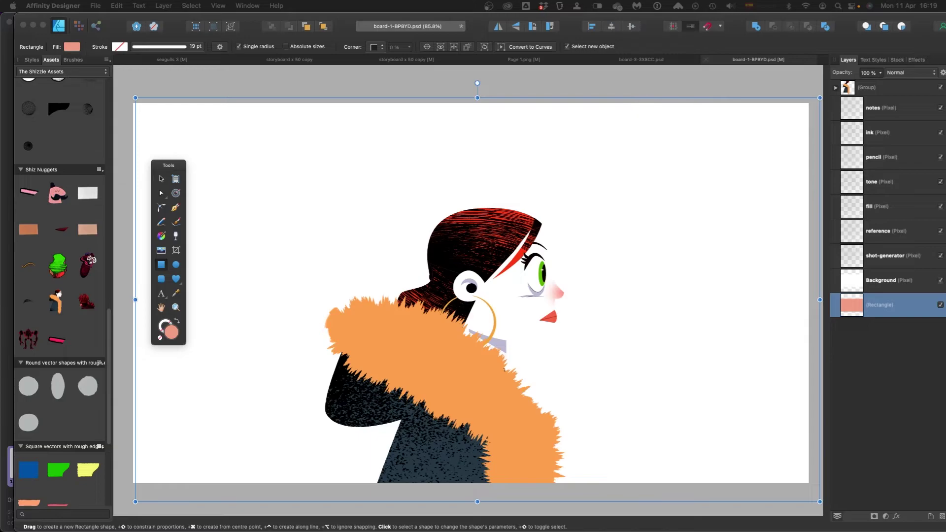
pyautogui.press('v')
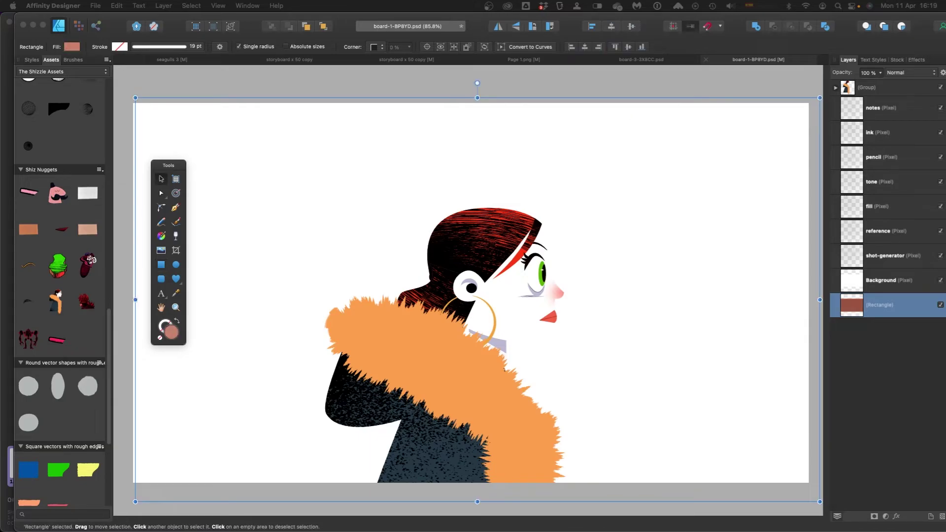
pyautogui.moveTo(886, 310); pyautogui.dragTo(847, 273)
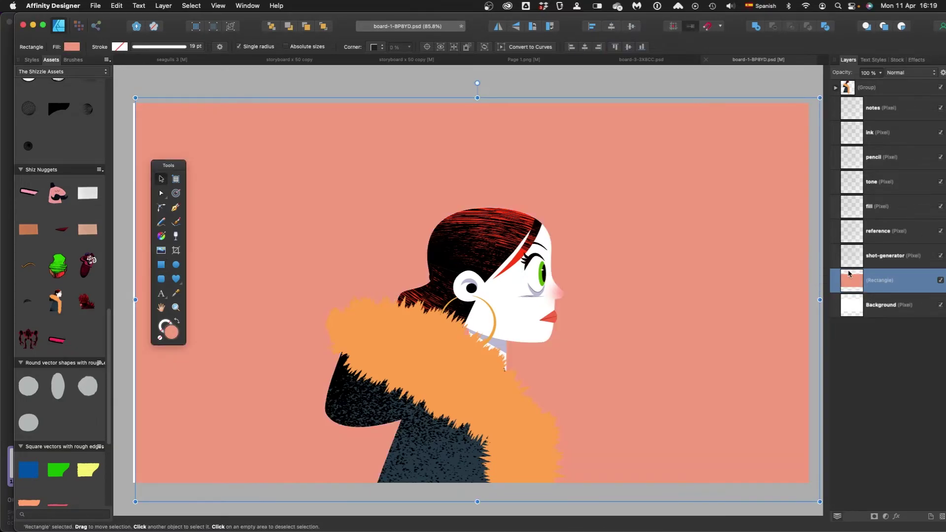
# - Recolour the background rectangle to a muted reddish brown, save the board file and return to Storyboarder
pyautogui.click(869, 141)
pyautogui.click(874, 161)
pyautogui.click(877, 135)
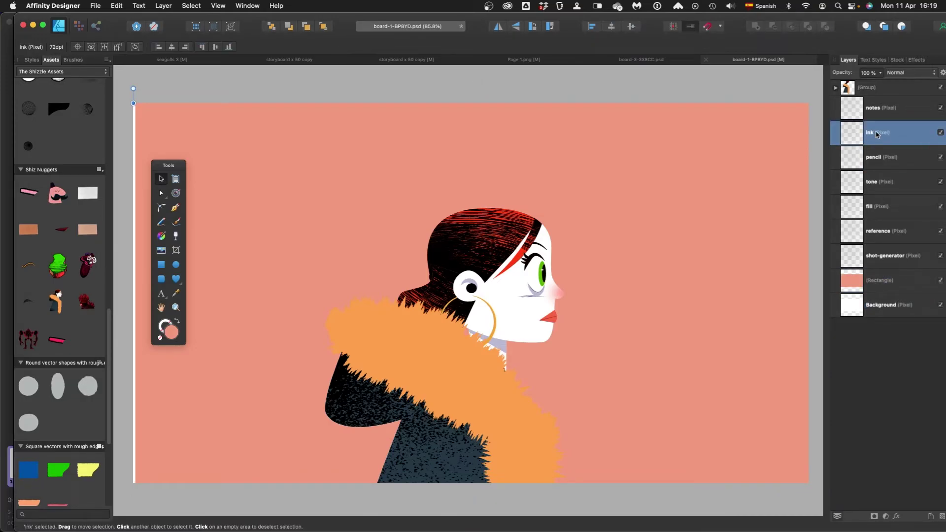
pyautogui.click(881, 284)
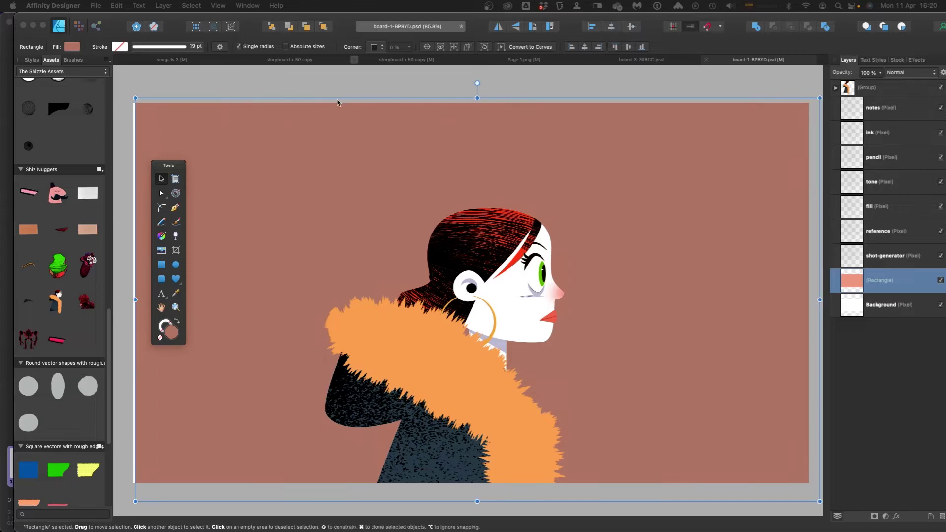
pyautogui.press('super+s')
pyautogui.press('super+Tab')
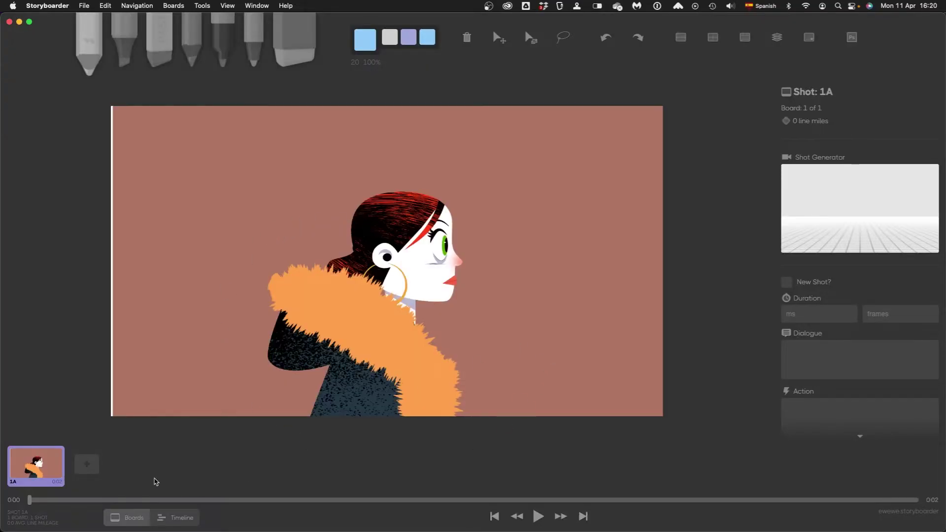
# - Add a second board, open it in Affinity Designer and place the fur-collared woman at reduced size in the page's left half
pyautogui.click(87, 464)
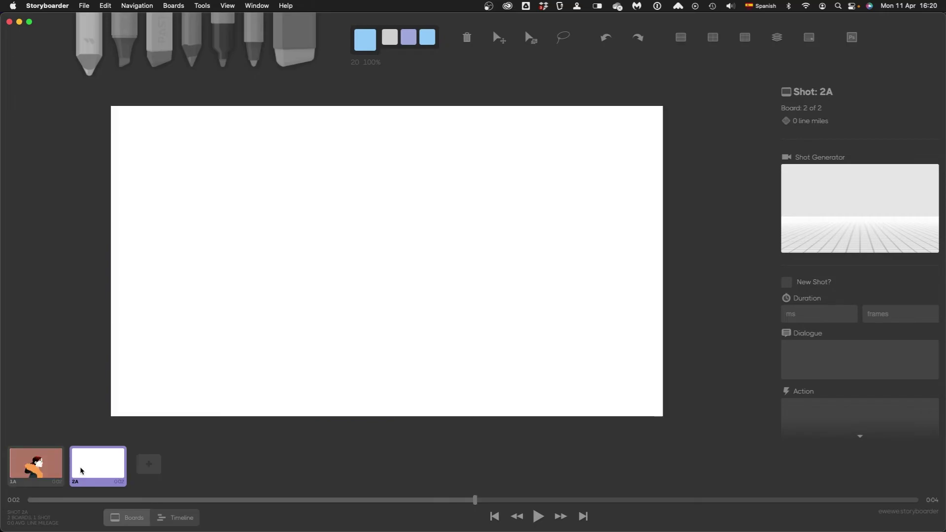
pyautogui.click(844, 39)
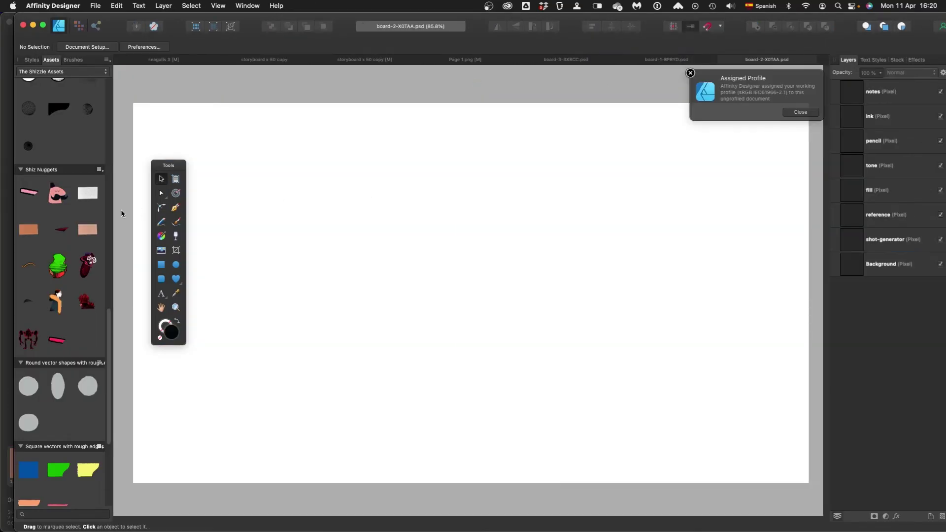
pyautogui.moveTo(61, 298); pyautogui.dragTo(442, 241)
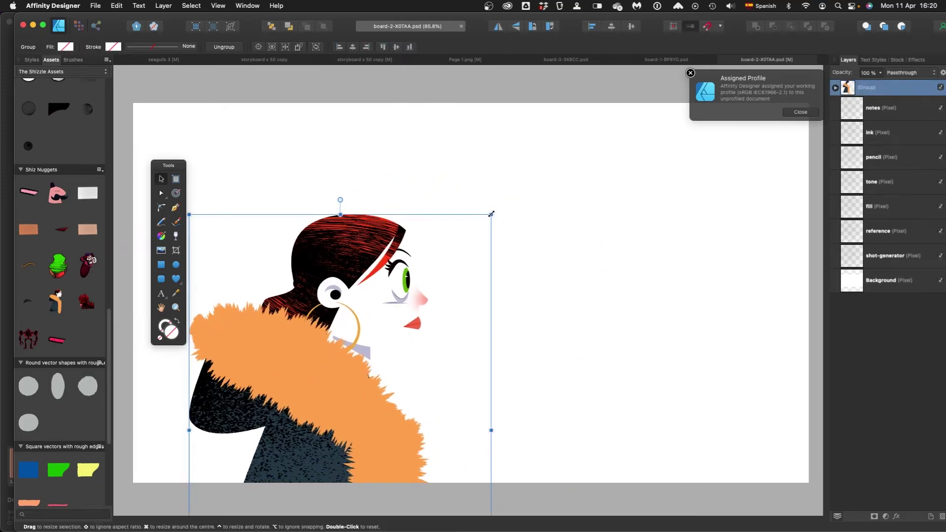
pyautogui.moveTo(491, 215); pyautogui.dragTo(399, 347)
pyautogui.moveTo(296, 419); pyautogui.dragTo(293, 300)
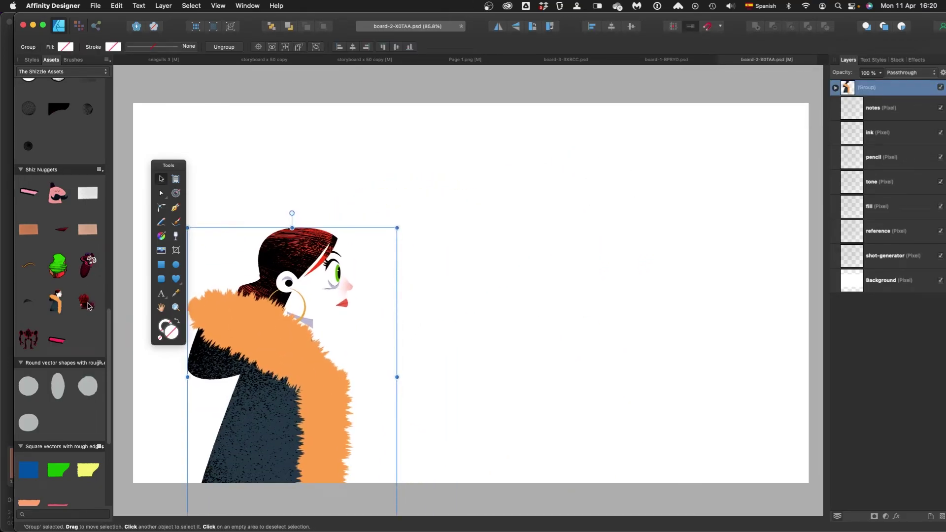
# - Place the red rooster asset facing the woman, scale it down and position it over the page's right half
pyautogui.moveTo(88, 305); pyautogui.dragTo(820, 164)
pyautogui.scroll(-5, 522, 244)
pyautogui.moveTo(82, 304); pyautogui.dragTo(570, 236)
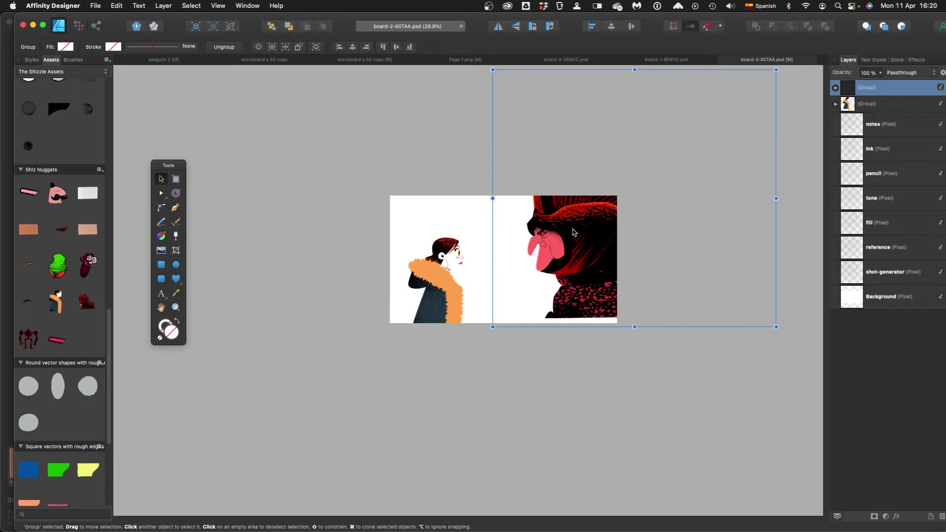
pyautogui.moveTo(491, 329); pyautogui.dragTo(577, 273)
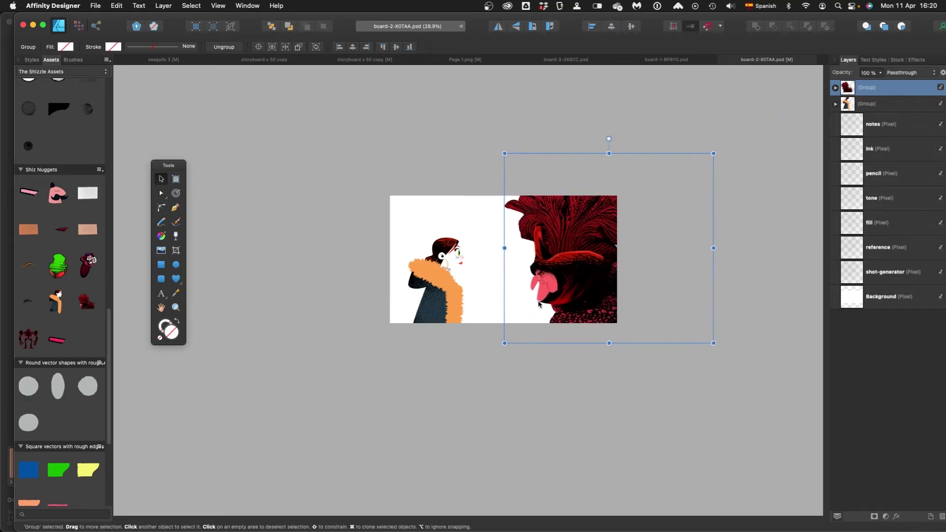
pyautogui.moveTo(539, 304); pyautogui.dragTo(513, 303)
pyautogui.scroll(3, 513, 303)
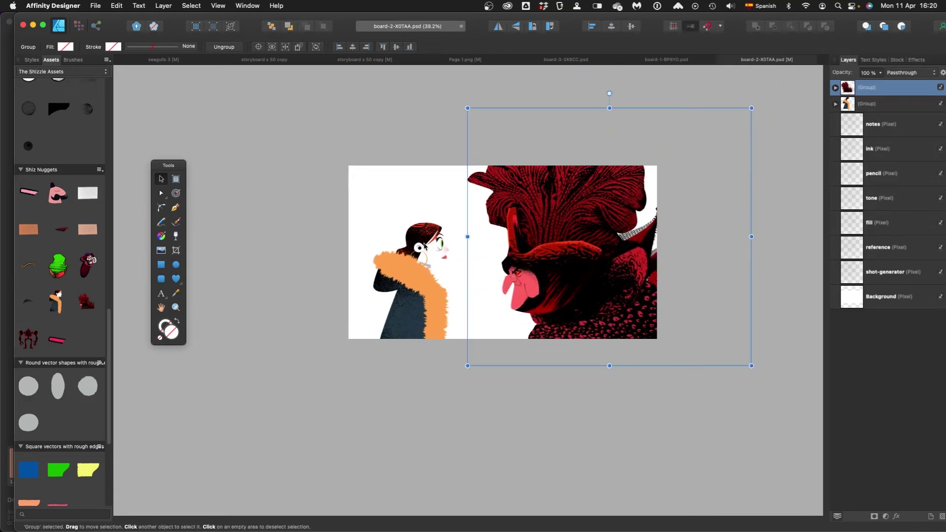
# - Scale the woman down further and move her lower on the page, beneath the rooster's gaze
pyautogui.click(423, 251)
pyautogui.moveTo(468, 208); pyautogui.dragTo(449, 250)
pyautogui.moveTo(420, 279); pyautogui.dragTo(441, 297)
pyautogui.click(345, 212)
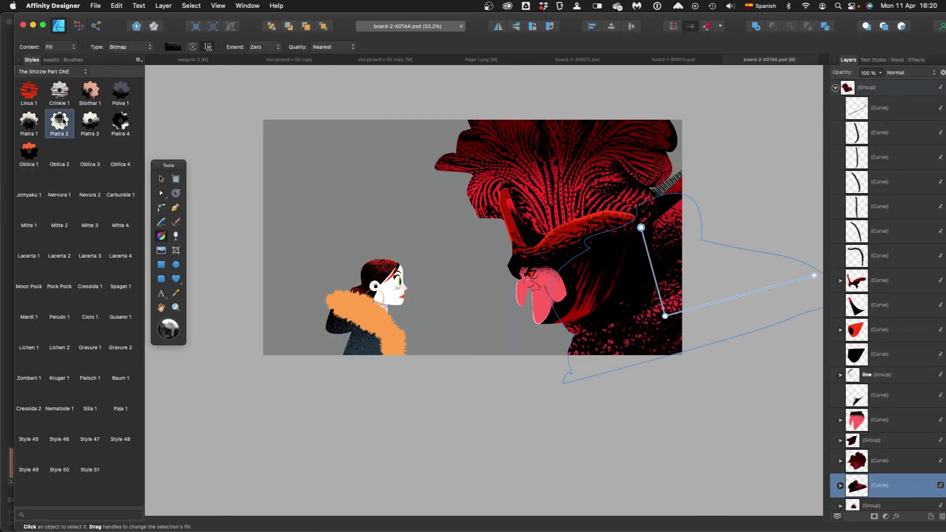
# - Try several texture styles on the rooster's body curve, from Piatra 2 through to Mitte 2
pyautogui.click(59, 121)
pyautogui.click(79, 157)
pyautogui.click(68, 193)
pyautogui.click(65, 217)
pyautogui.click(391, 184)
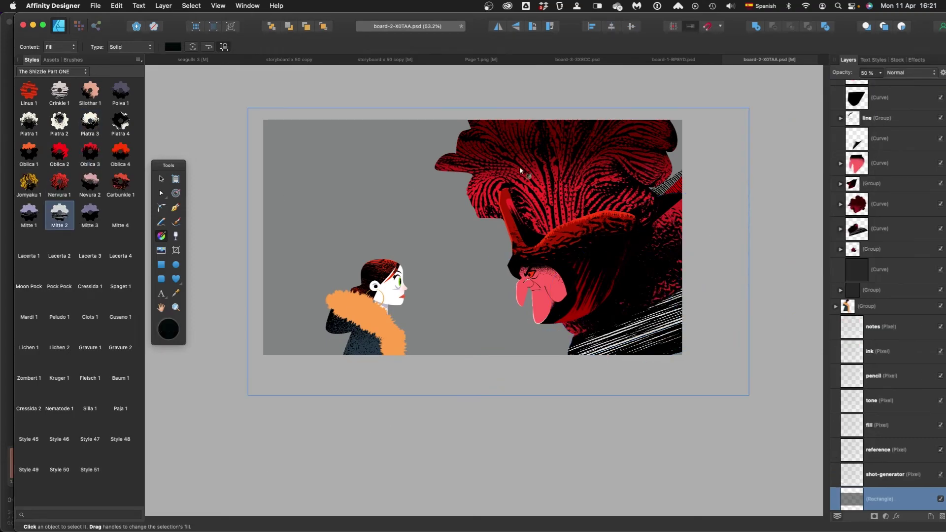
# - Try several texture styles on the rooster's comb, including Mitte 4, and finish with Clots 1
pyautogui.click(526, 171)
pyautogui.click(526, 171)
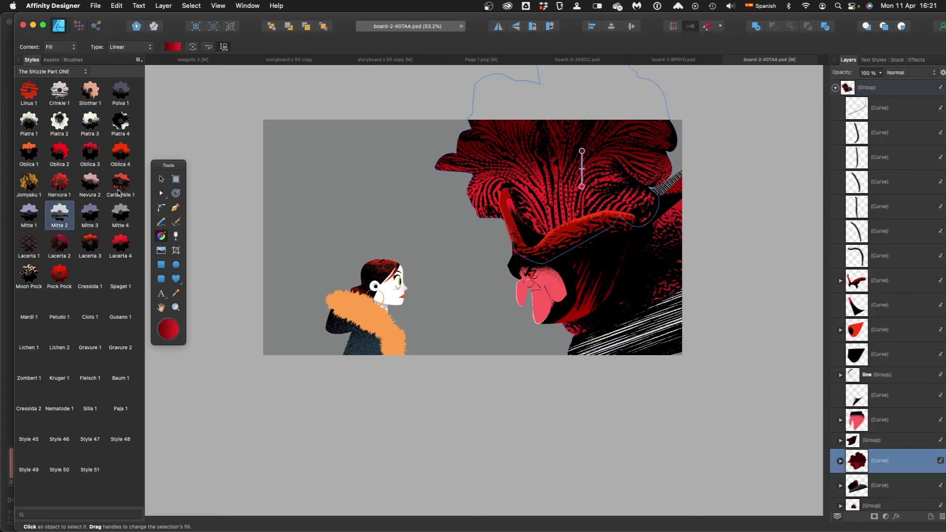
pyautogui.click(90, 183)
pyautogui.click(91, 216)
pyautogui.click(120, 215)
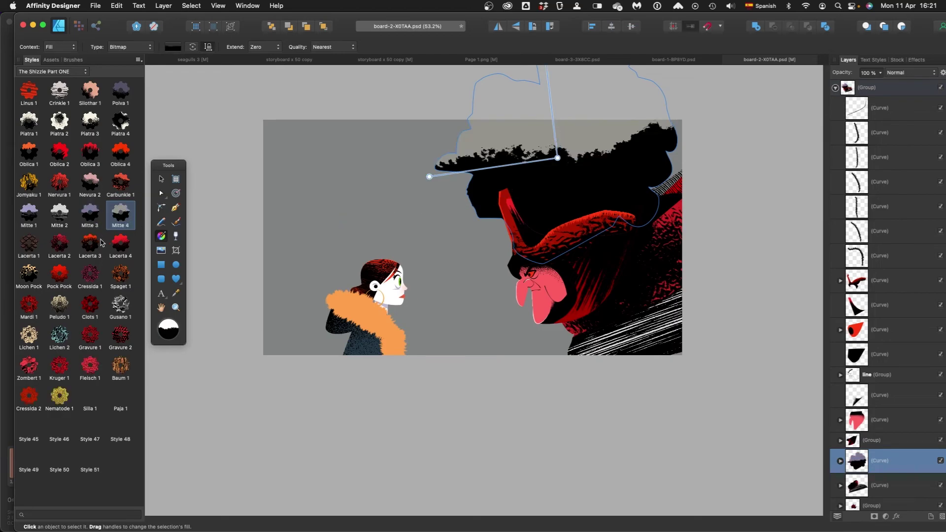
pyautogui.click(90, 244)
pyautogui.click(96, 302)
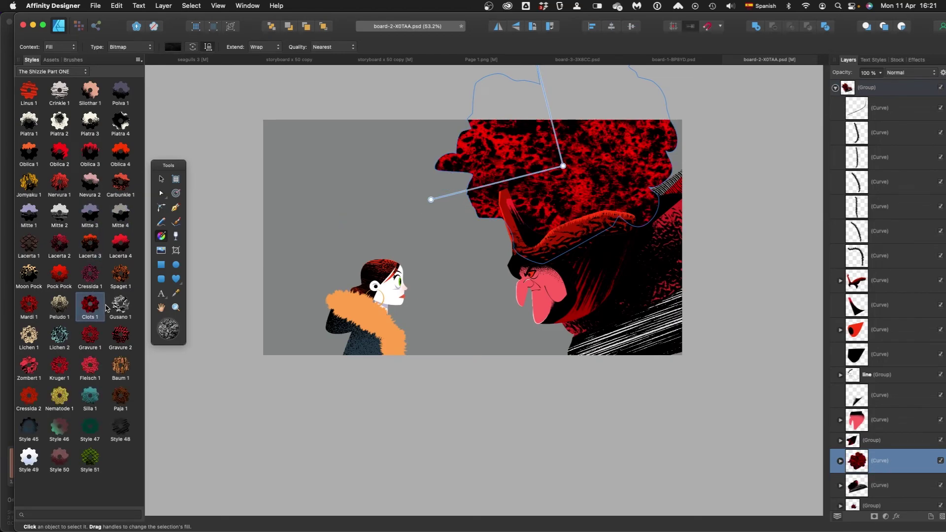
pyautogui.click(158, 181)
# - Switch to Character Animator, record a take while pulling the bird puppet's raised wing, stop recording and play it back
pyautogui.press('super+Tab')
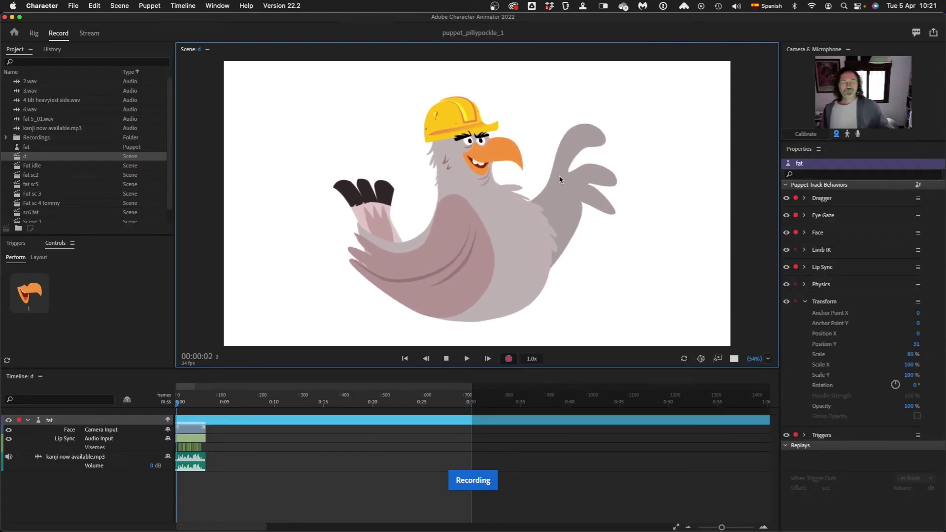
pyautogui.moveTo(559, 180)
pyautogui.mouseDown()
pyautogui.moveTo(535, 148)
pyautogui.moveTo(639, 175)
pyautogui.mouseUp()
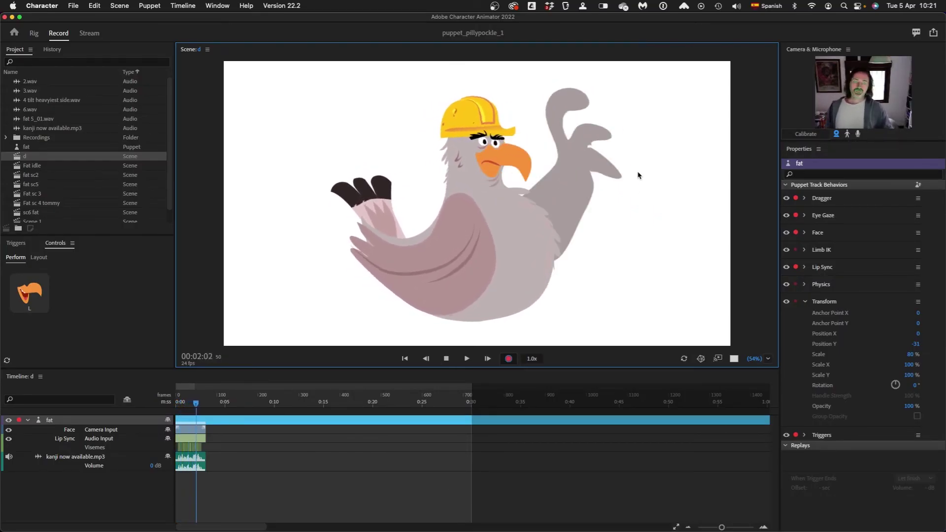
pyautogui.click(446, 360)
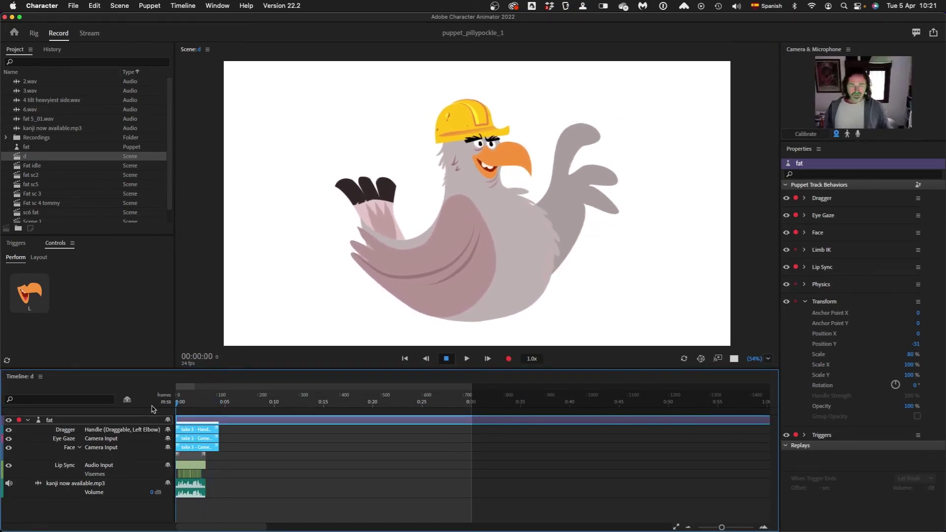
pyautogui.press('space')
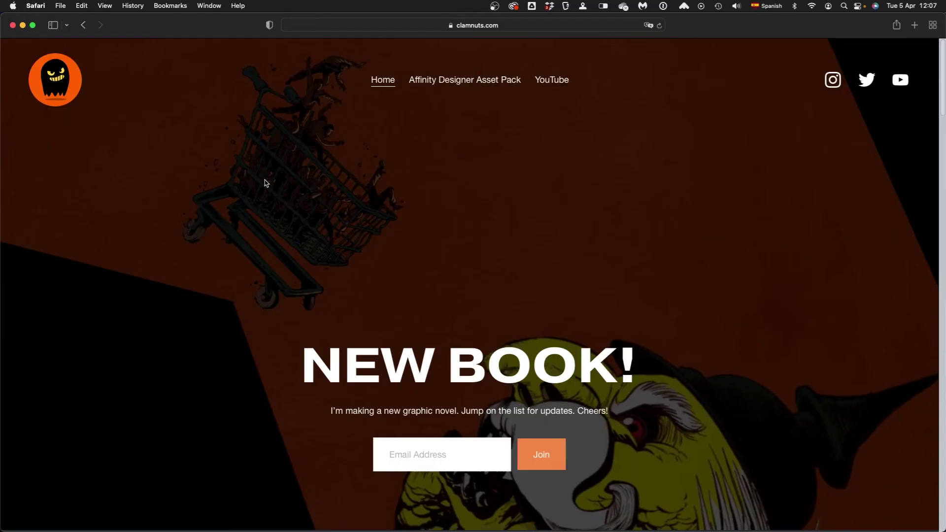
# - Browse the clamnuts.com home page in Safari, from the author introduction down through the comic page gallery
pyautogui.scroll(-10, 264, 184)
pyautogui.scroll(-8, 265, 183)
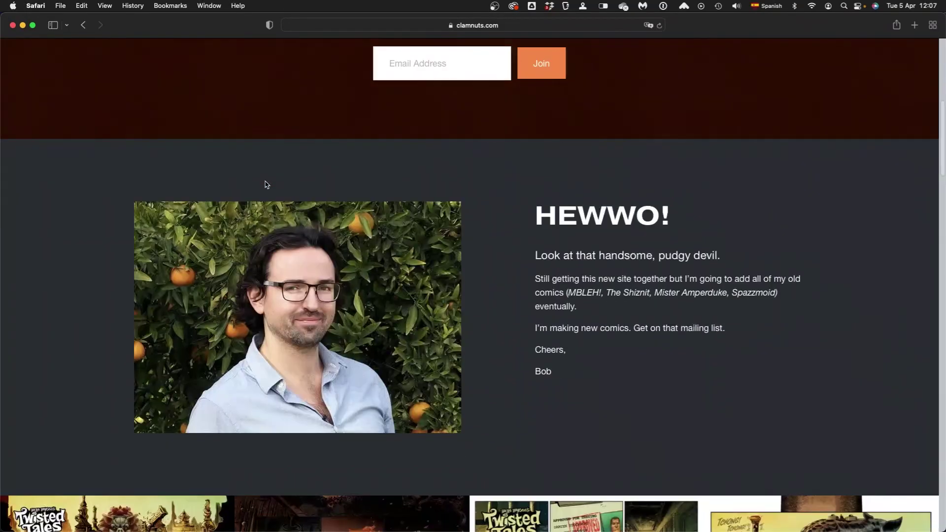
pyautogui.scroll(-10, 264, 184)
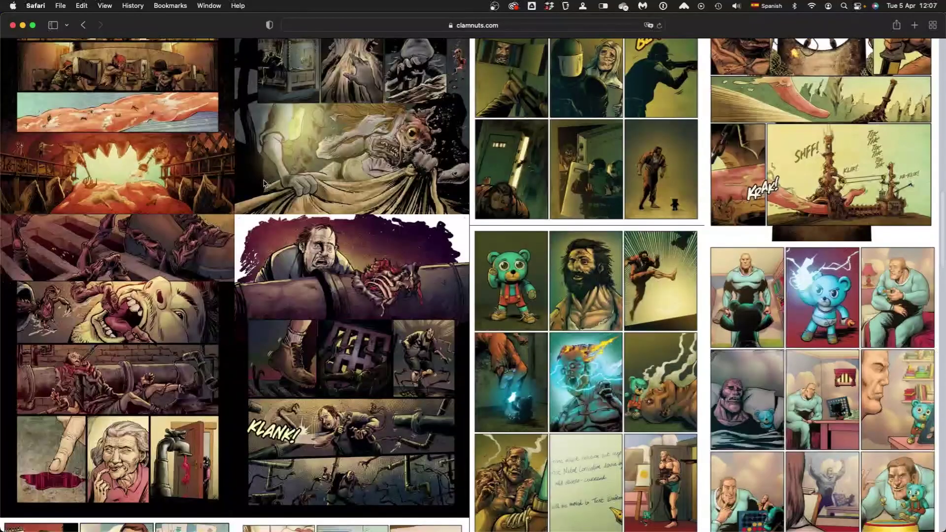
pyautogui.scroll(-3, 265, 184)
pyautogui.scroll(-3, 265, 184)
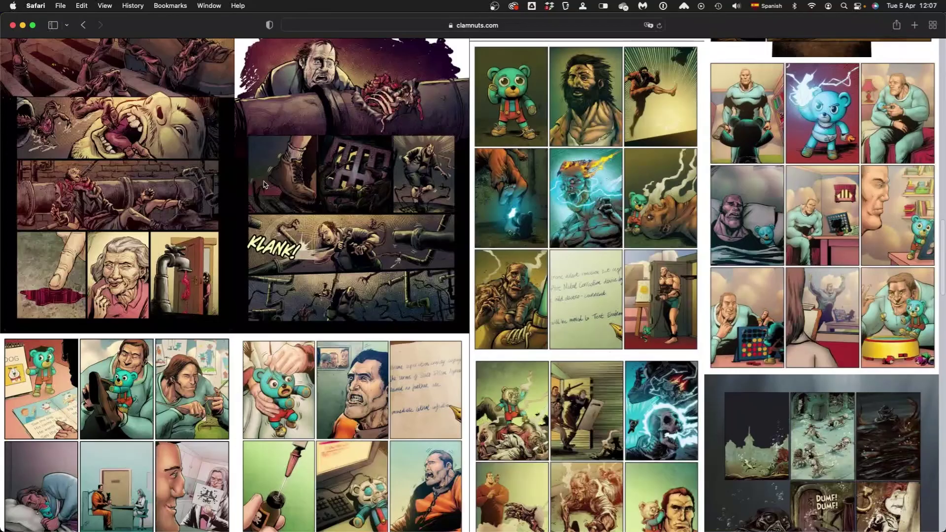
pyautogui.scroll(-10, 264, 184)
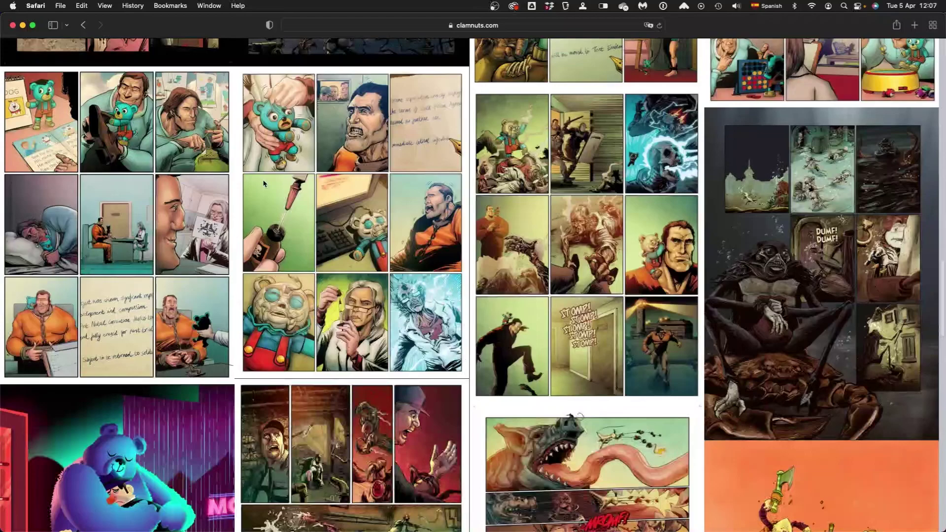